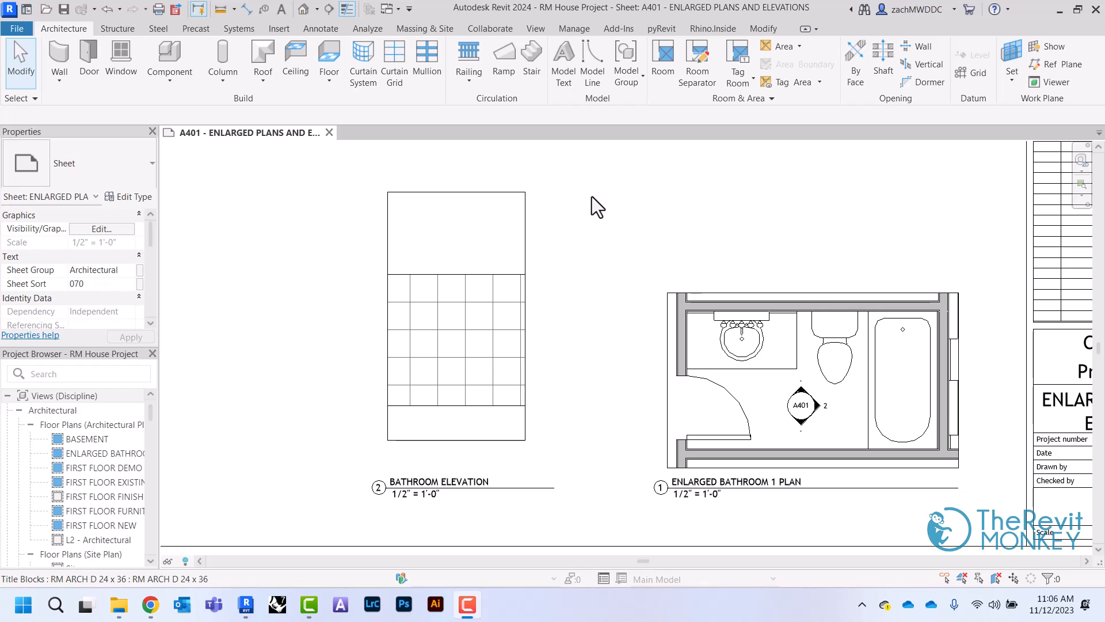
- Create a new drafting view with the default name and a scale of 12" = 1'-0"
left_click(536, 28)
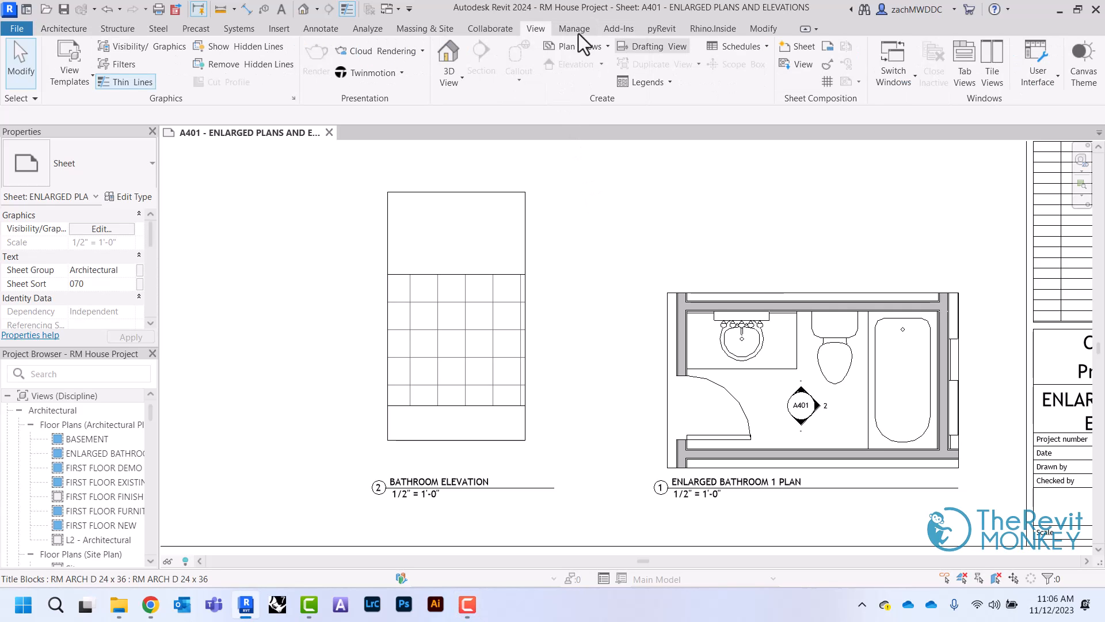
left_click(640, 47)
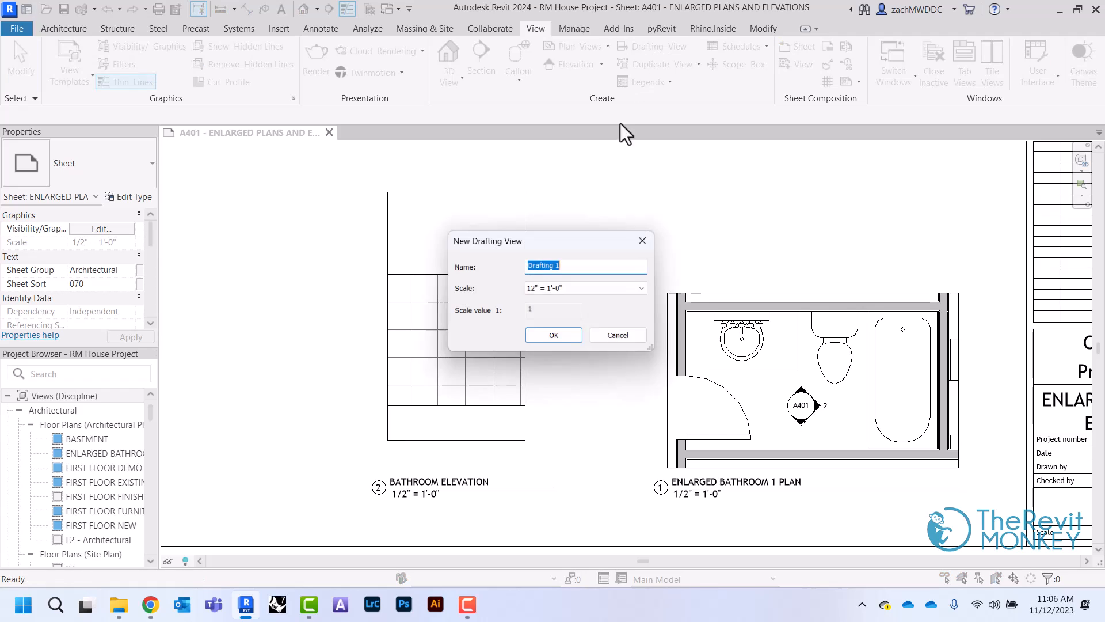
left_click(568, 335)
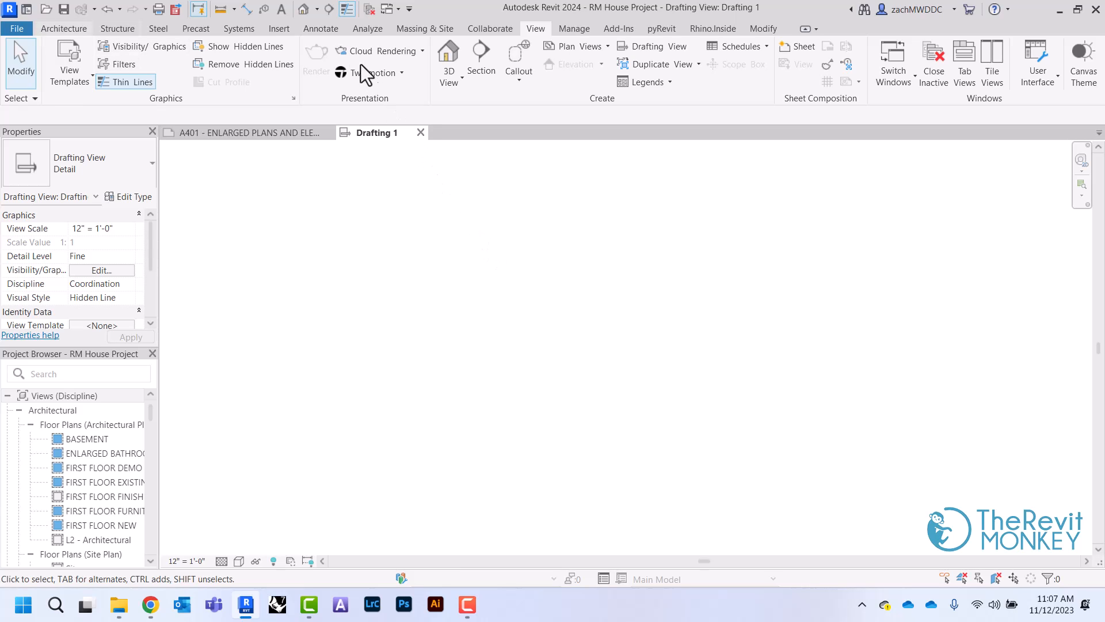
- Draw a horizontal detail line 1'-0" long in the drafting view
left_click(337, 32)
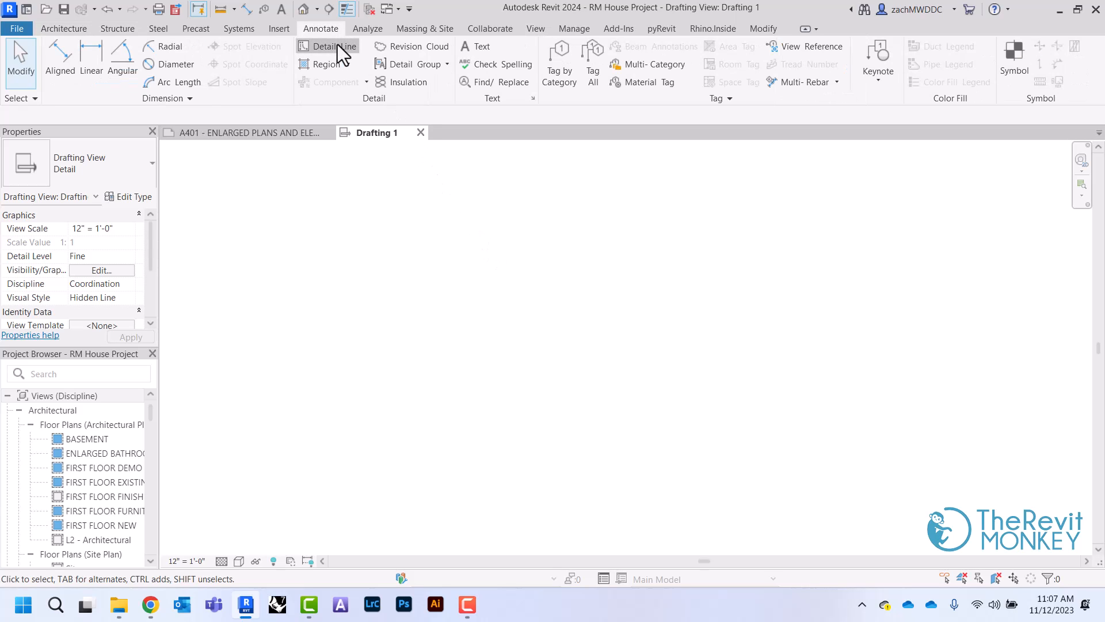
left_click(337, 44)
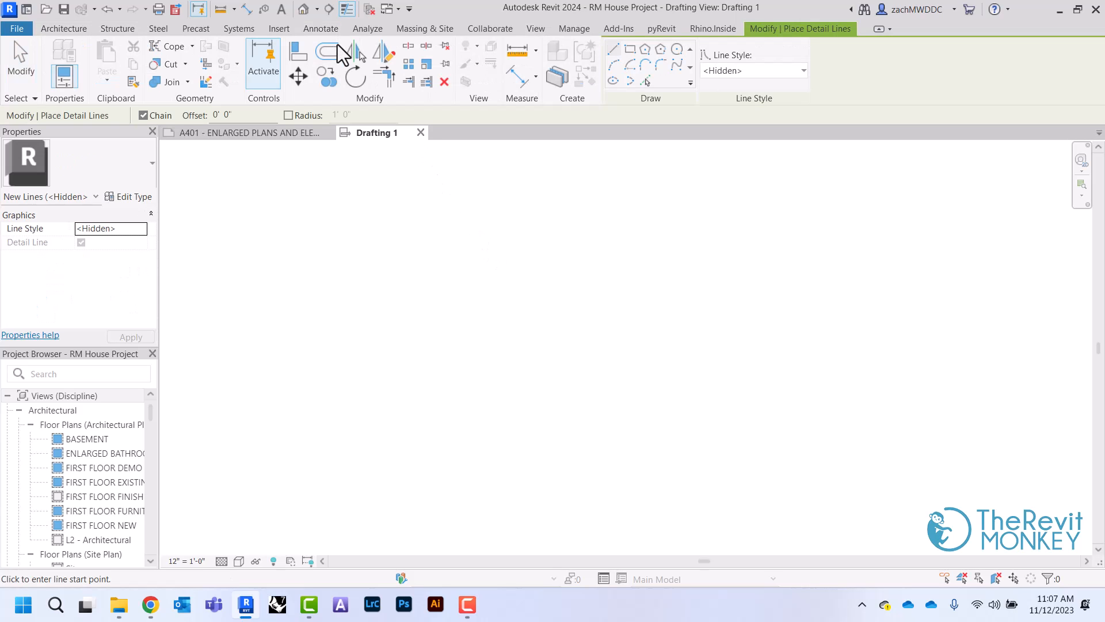
left_click(433, 361)
left_click(433, 318)
left_click(459, 318)
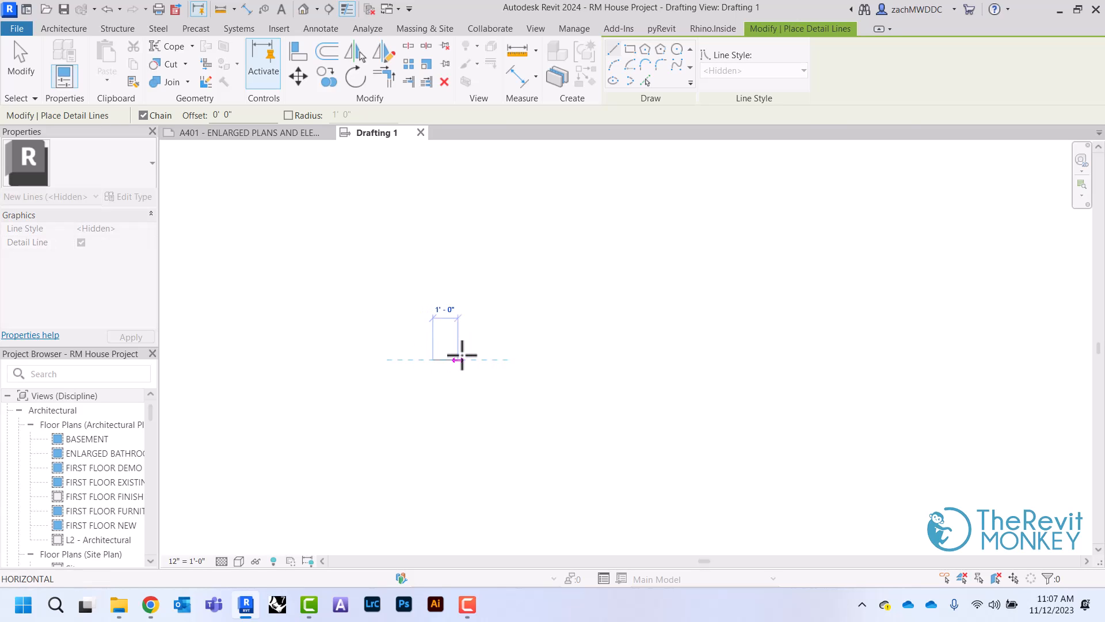
right_click(466, 331)
left_click(460, 336)
- Change the horizontal detail line's style to <Thin Lines>
scroll(444, 353, "up", 9)
middle_click_drag(443, 353, 473, 304)
middle_click_drag(444, 353, 446, 387)
left_click(444, 399)
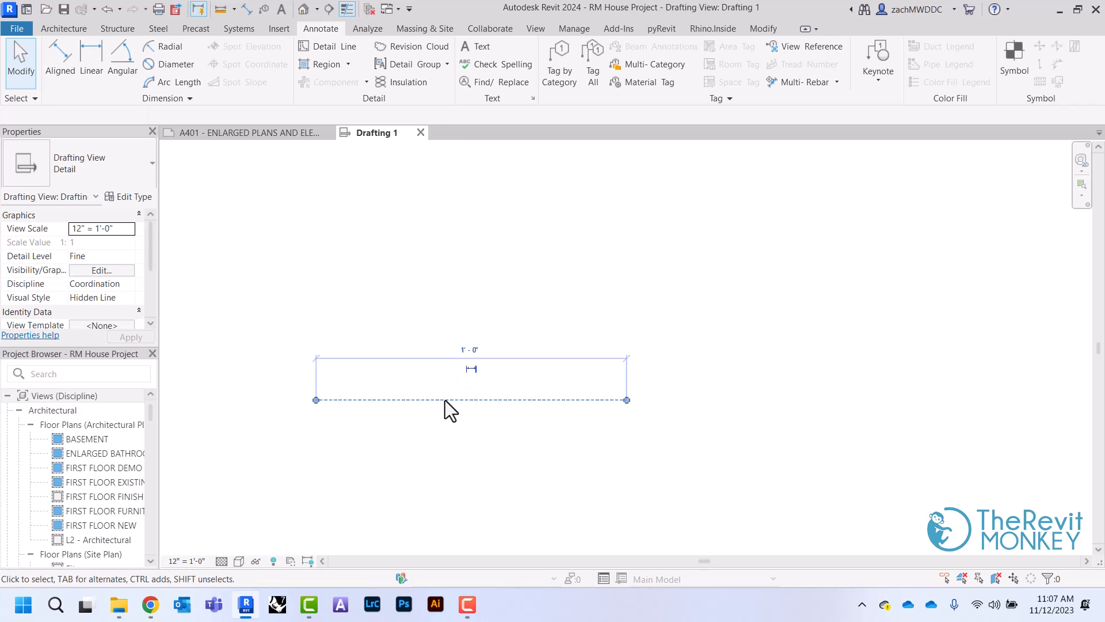
left_click(636, 74)
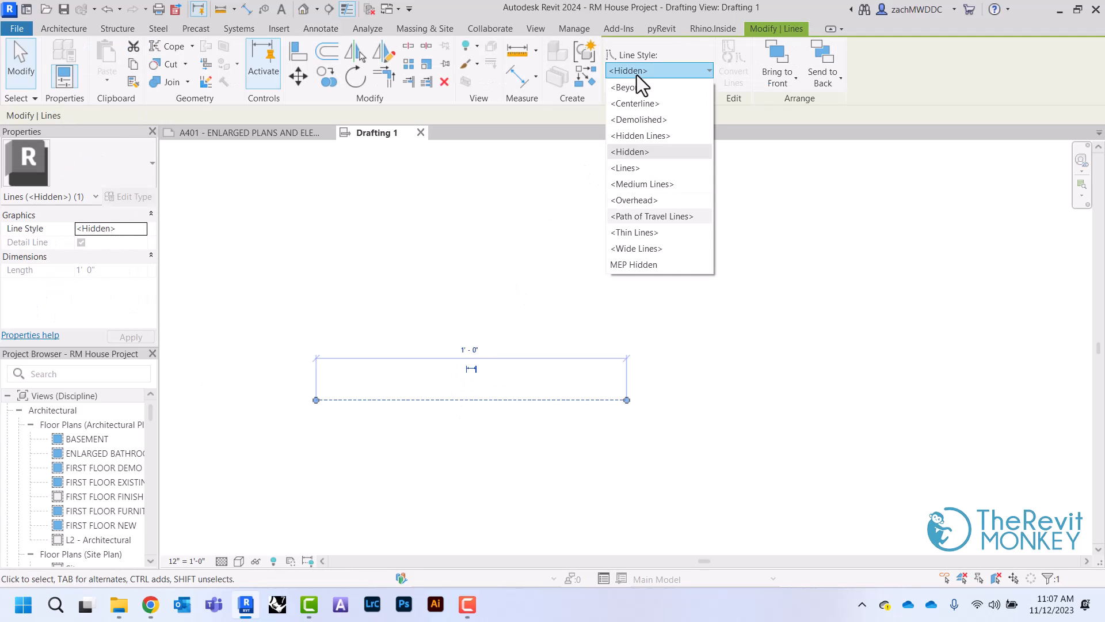
left_click(643, 232)
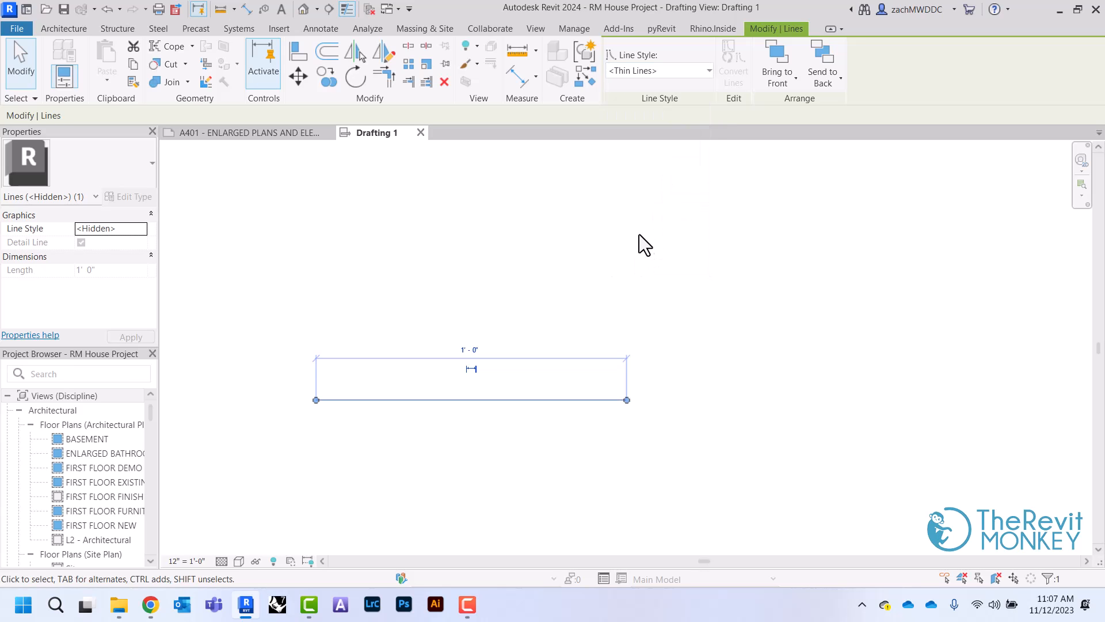
left_click(478, 288)
- Copy the horizontal line upward three times at 3" spacing to form three tile courses
left_click(458, 401)
left_click(324, 86)
left_click(316, 399)
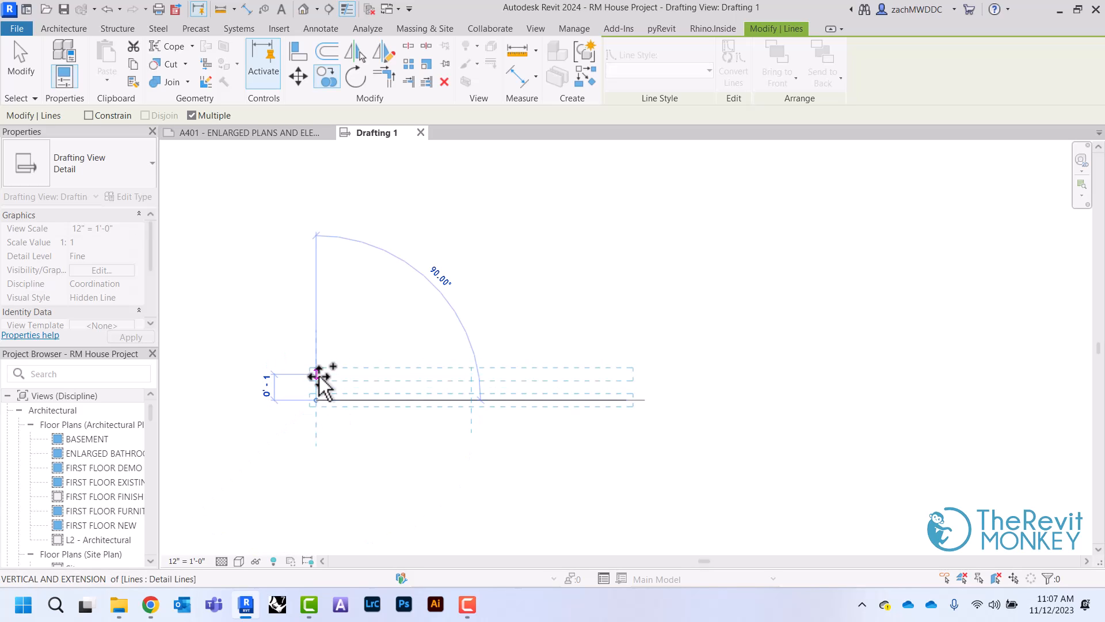
type("3\"")
key("Return")
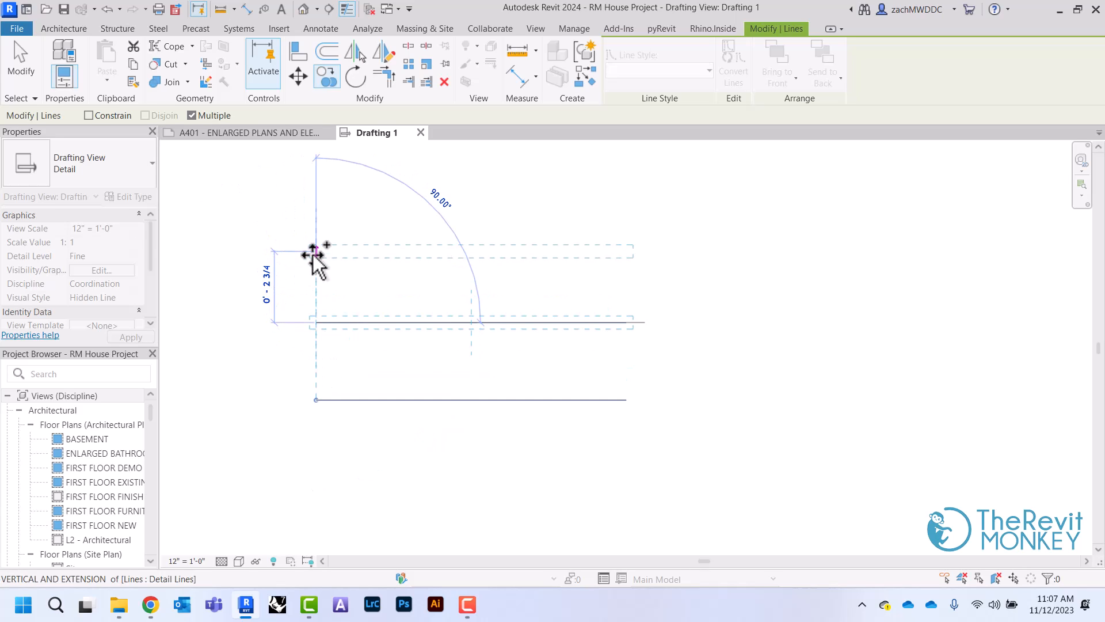
type("3\"")
key("Return")
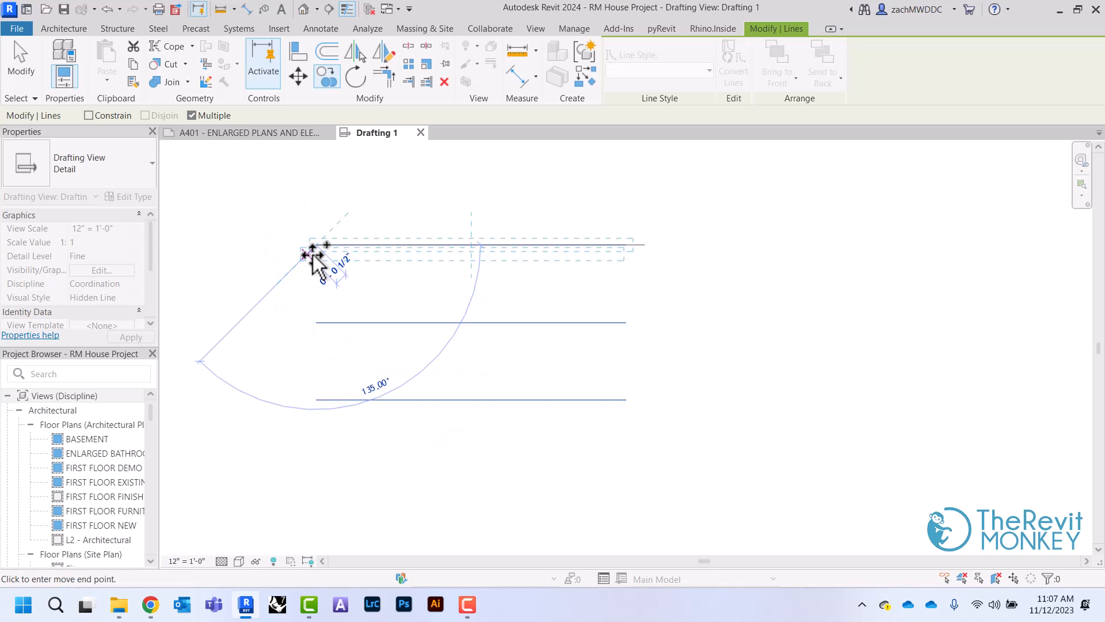
type("3\"")
key("Return")
right_click(404, 226)
left_click(408, 226)
key("Escape")
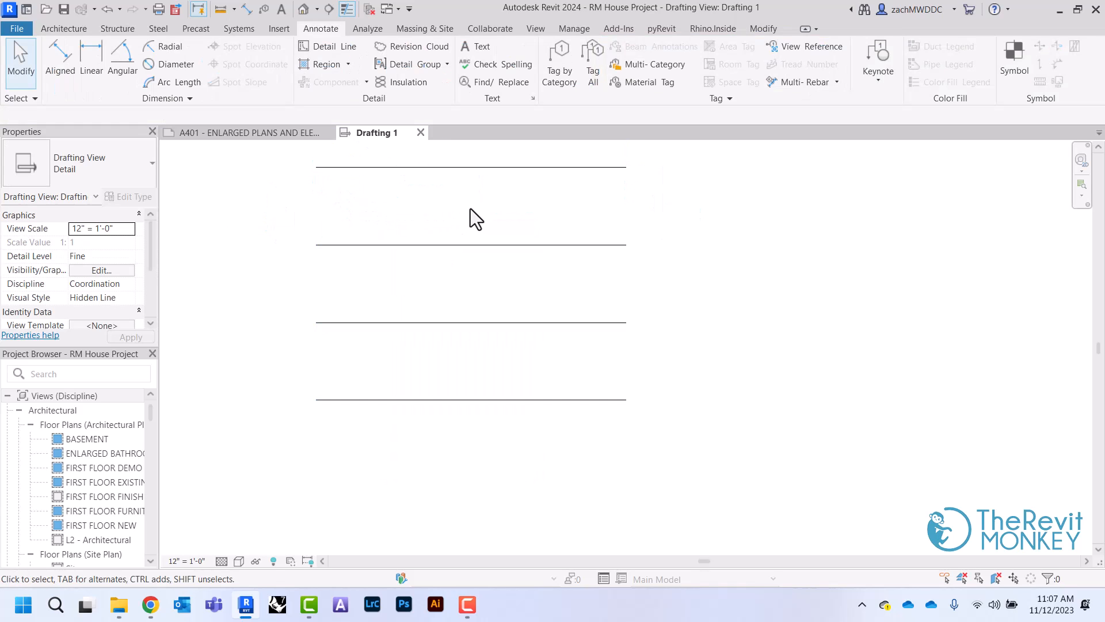
- Draw vertical <Wide Lines> detail lines across the lowest course, at its left end and at its midpoint
left_click(321, 51)
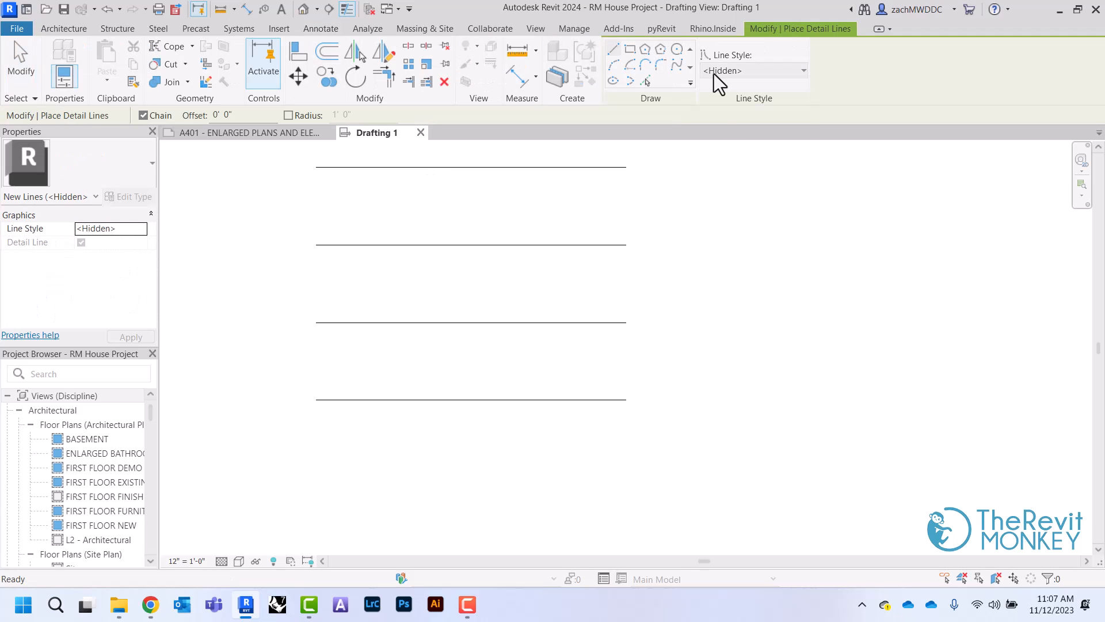
left_click(749, 70)
left_click(732, 249)
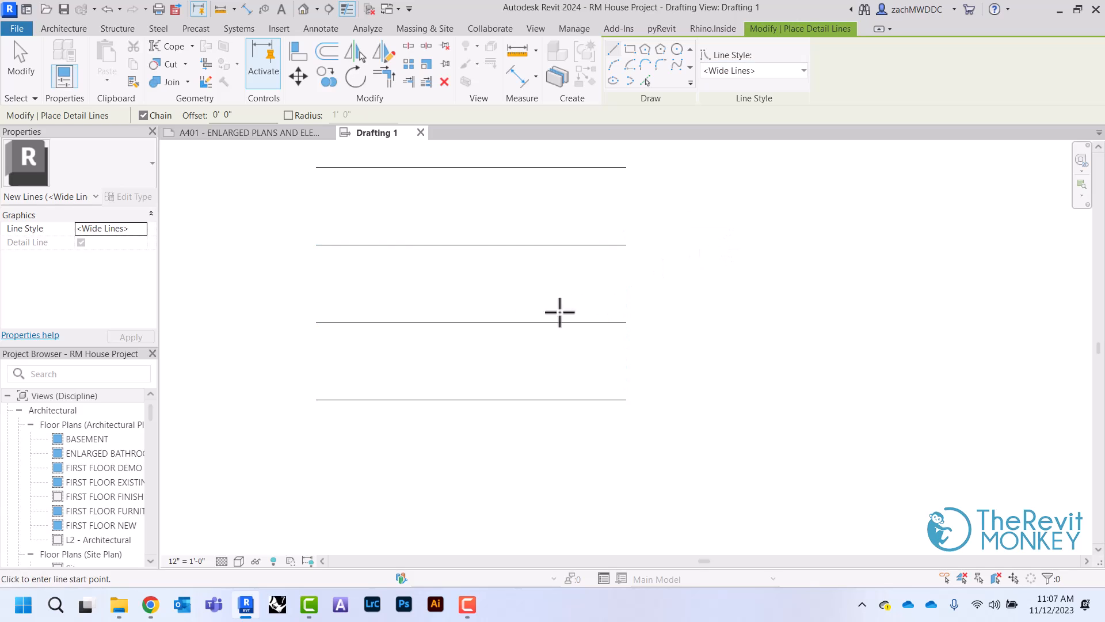
left_click(316, 400)
left_click(316, 322)
right_click(396, 314)
left_click(404, 315)
left_click(471, 399)
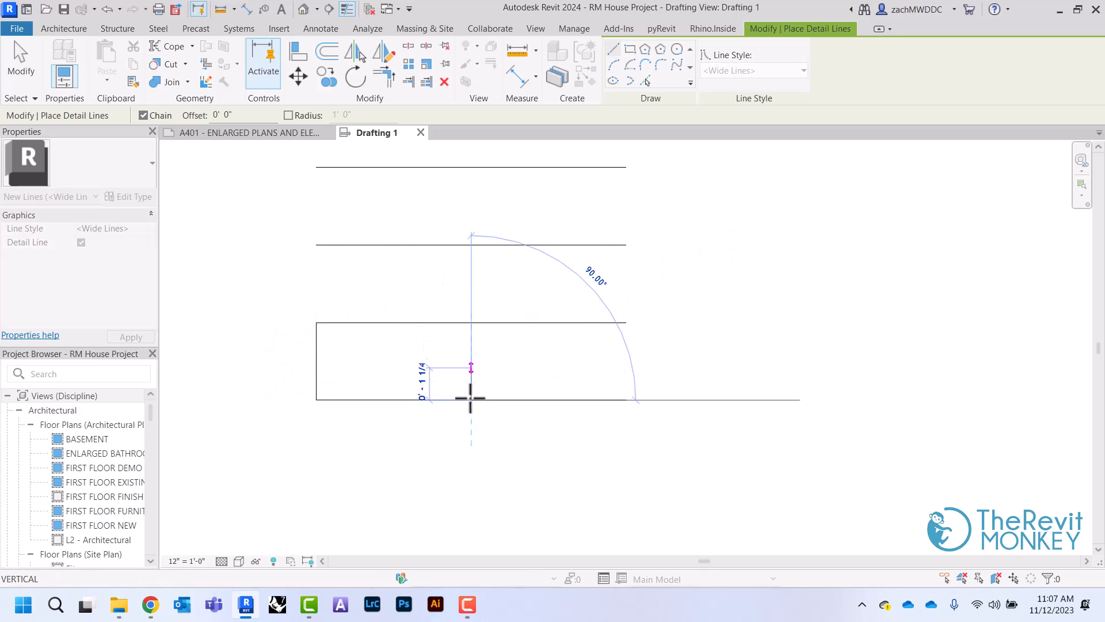
left_click(470, 322)
right_click(472, 323)
left_click(487, 331)
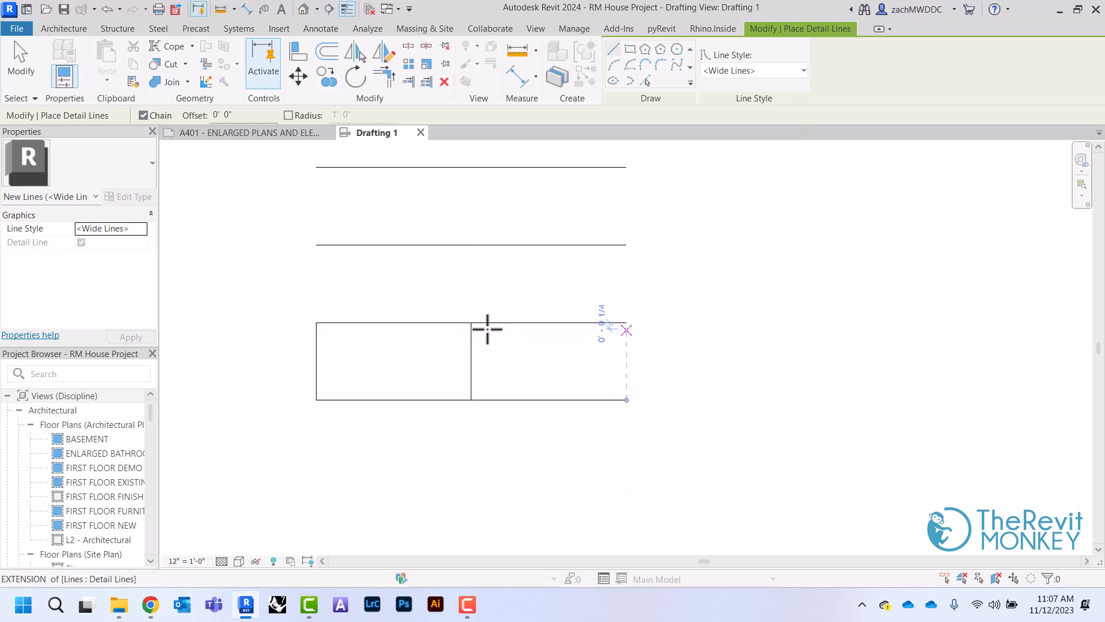
left_click(316, 322)
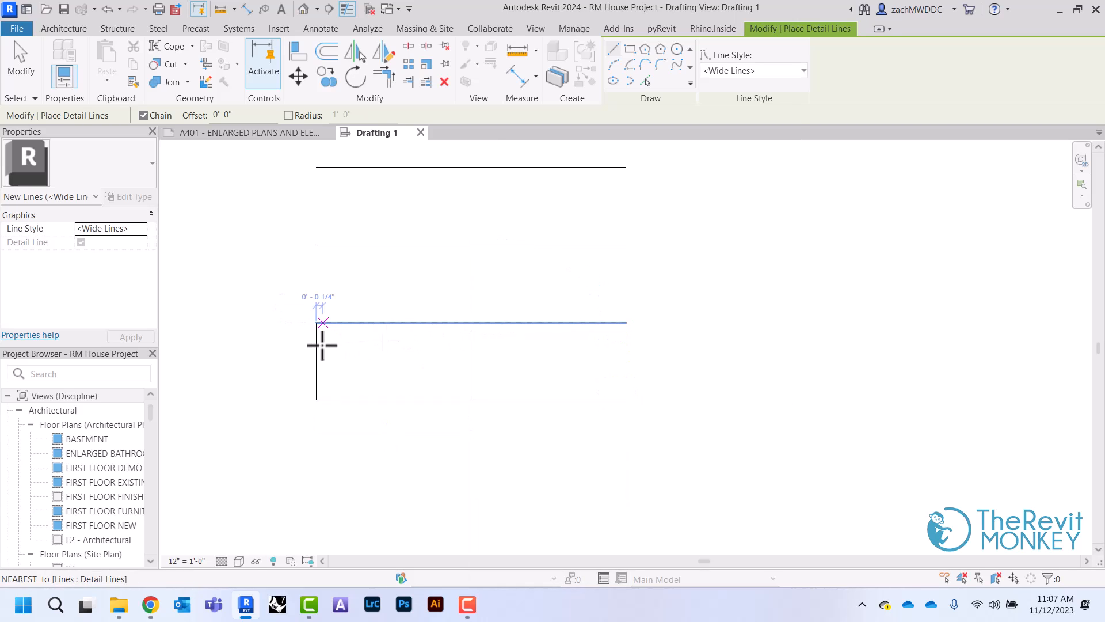
key("Escape")
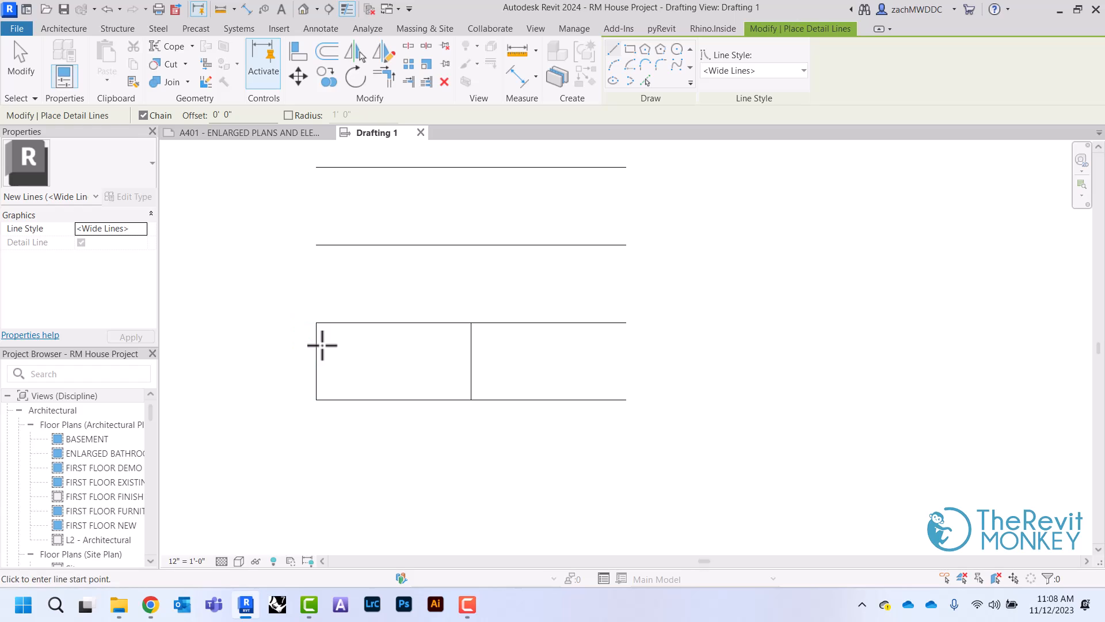
- Draw two vertical joints across the middle course, each offset right by a third of a tile from the joints below
left_click(369, 323)
left_click(369, 246)
right_click(370, 246)
left_click(382, 253)
left_click(520, 322)
left_click(520, 246)
right_click(469, 210)
left_click(503, 219)
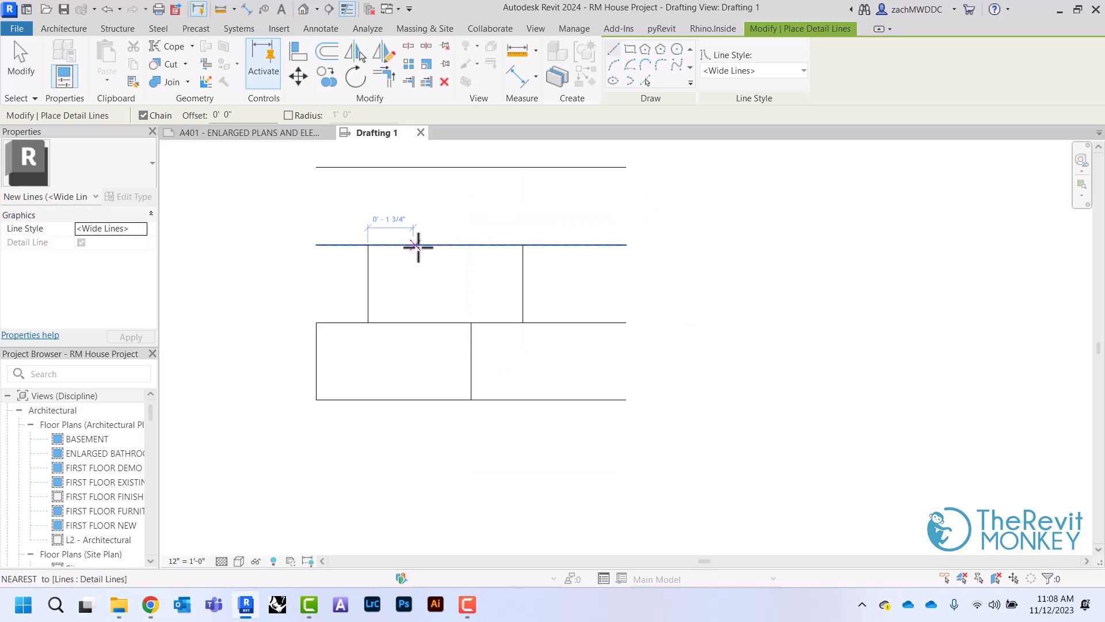
- Draw two vertical joints across the upper course, offset another third of a tile right, and finish placing detail lines
left_click(419, 245)
left_click(419, 167)
right_click(450, 179)
left_click(473, 188)
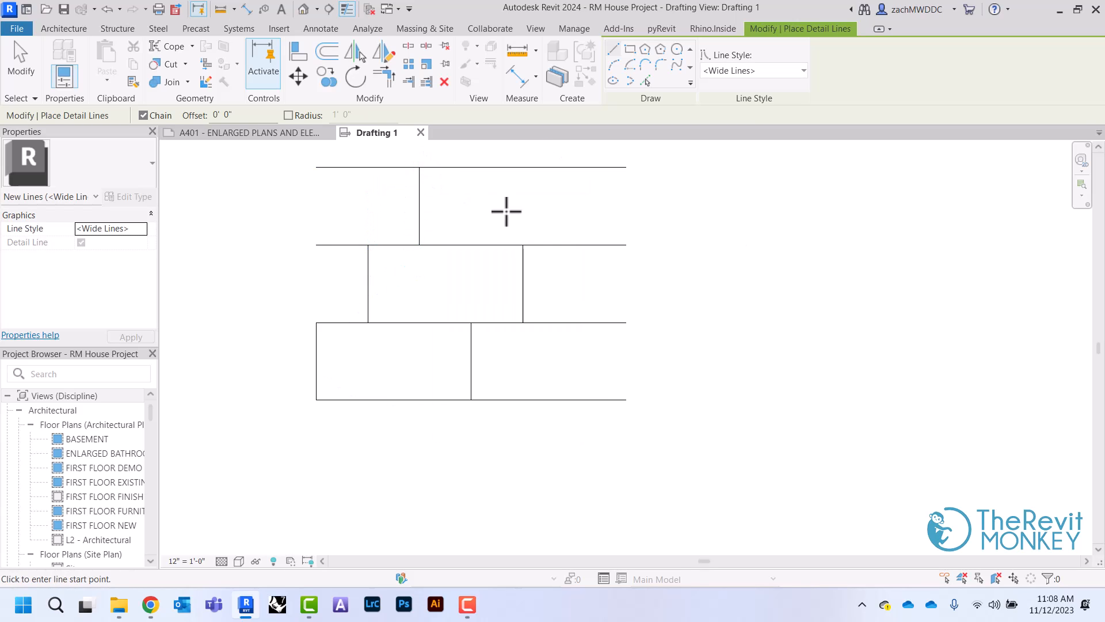
left_click(574, 245)
left_click(574, 168)
right_click(518, 185)
left_click(548, 202)
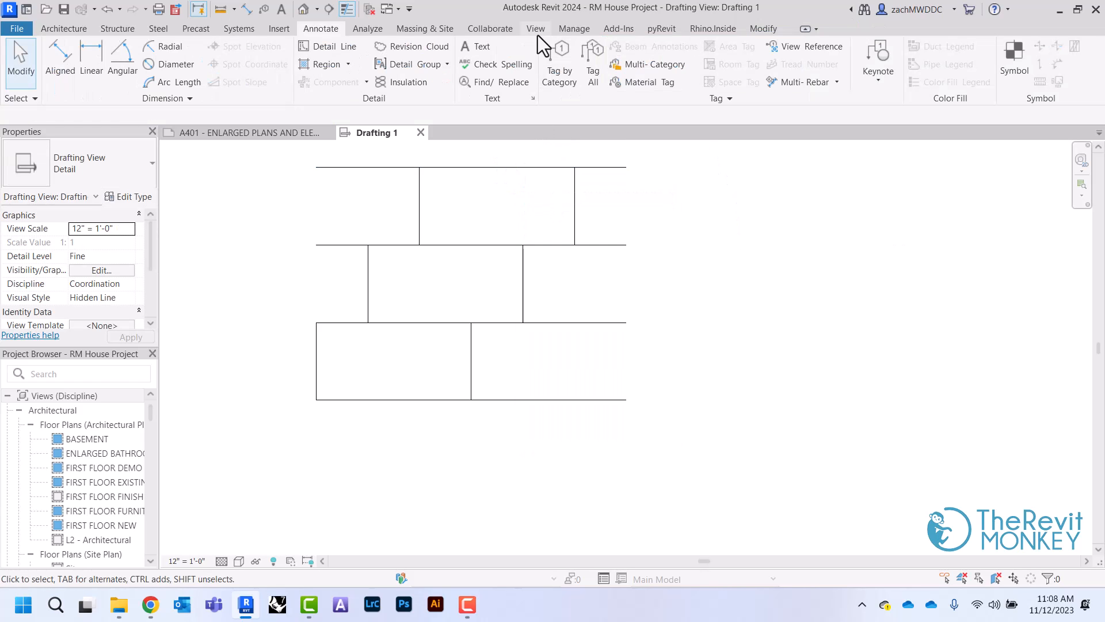
- Start pyRevit's Make Pattern on all the tile lines and name the model pattern "3x6 with 33% offset"
left_click(663, 30)
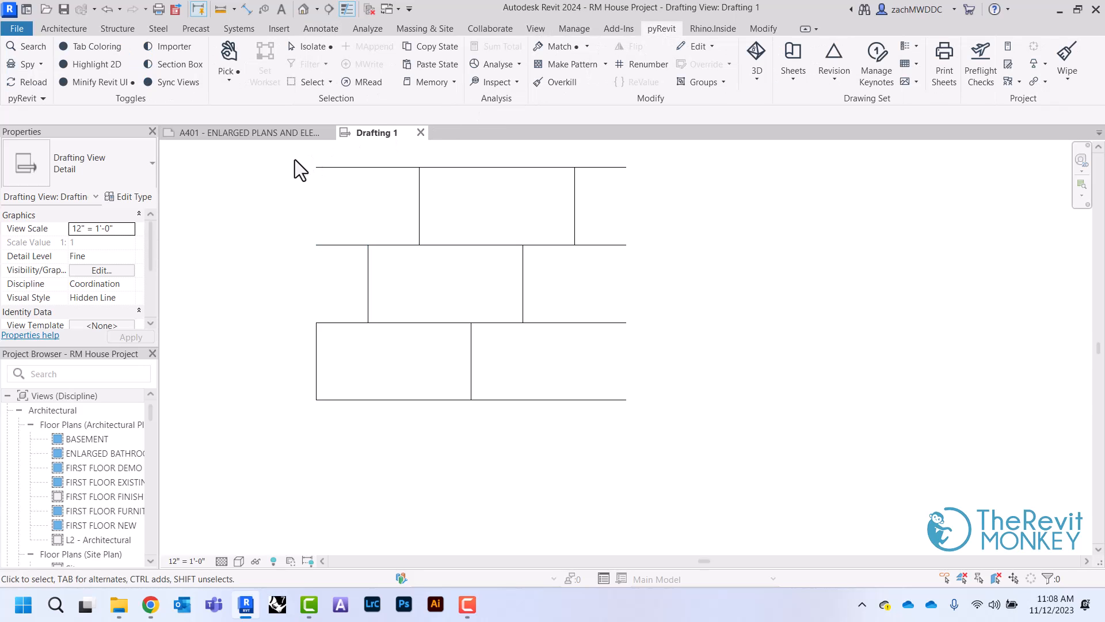
left_click_drag(295, 160, 653, 452)
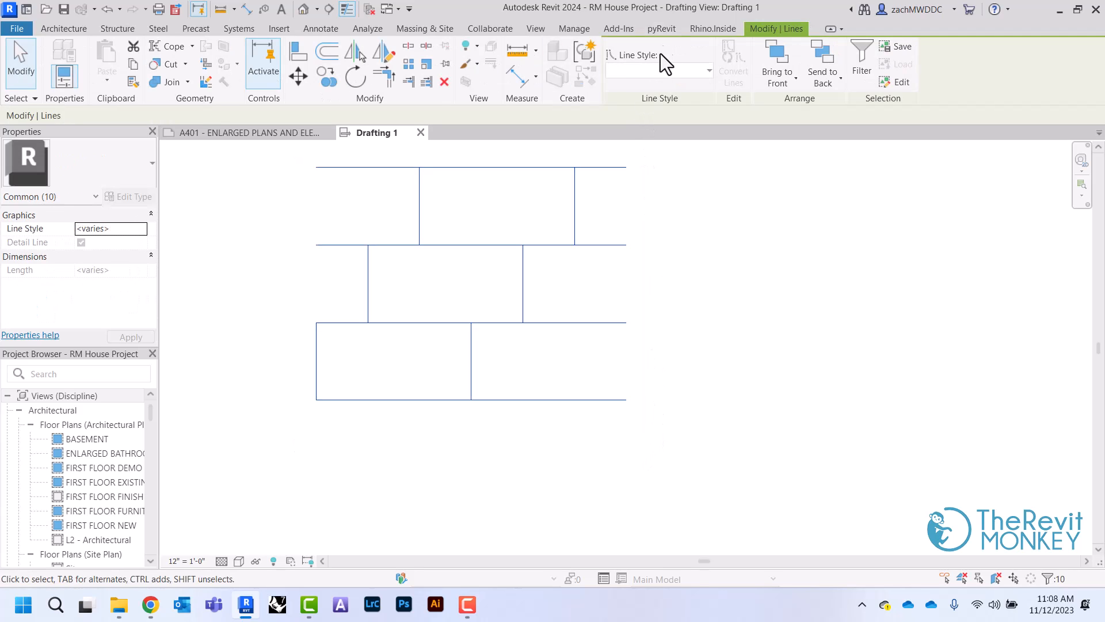
left_click(667, 31)
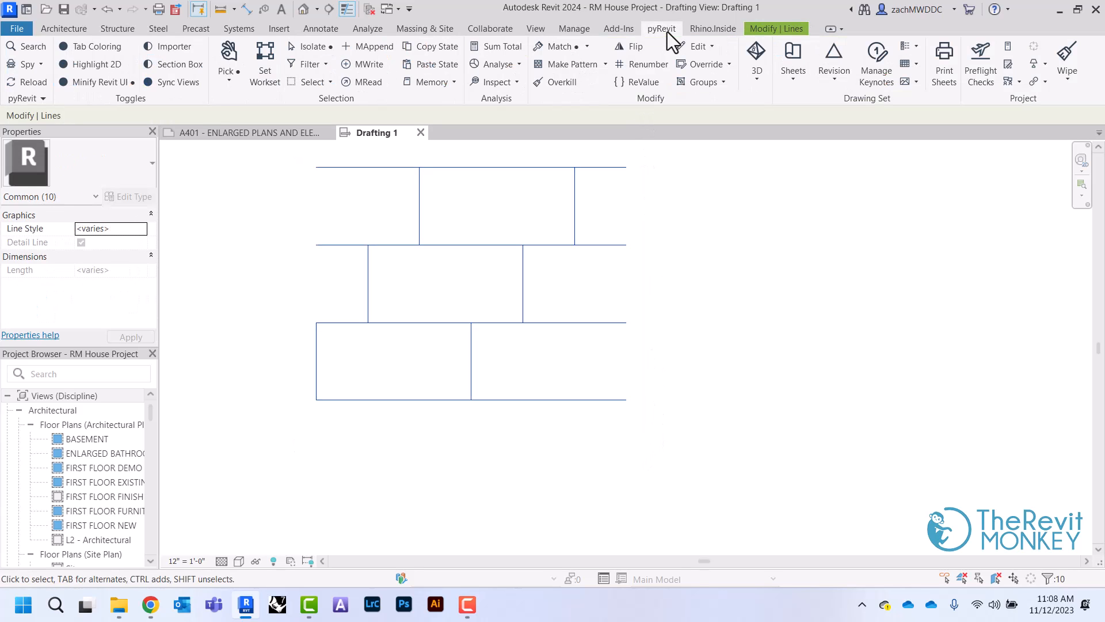
left_click(582, 64)
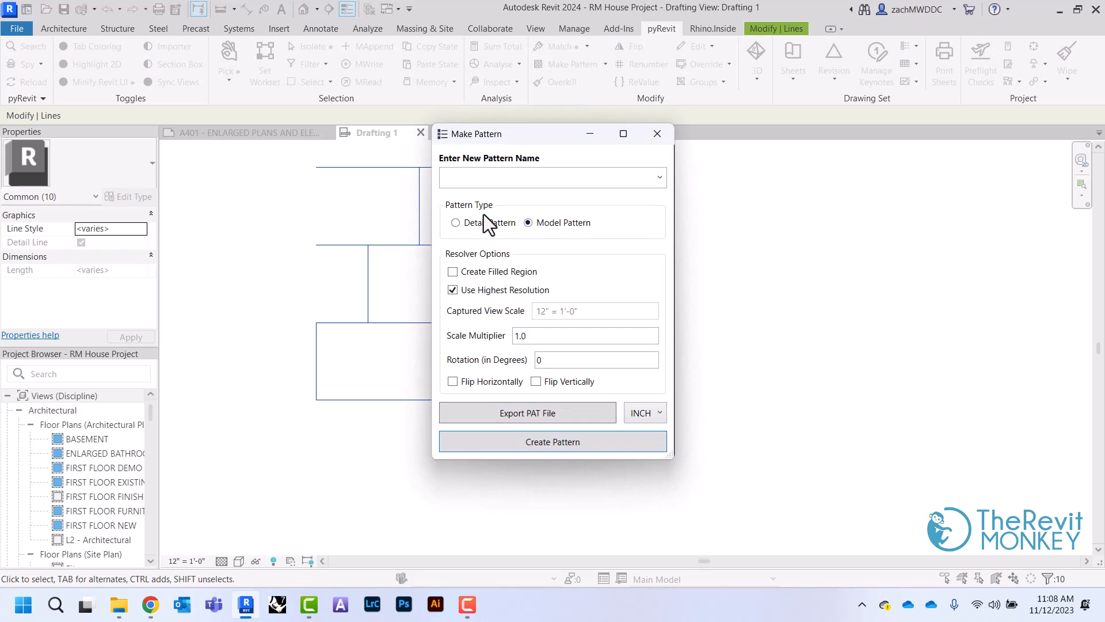
left_click(496, 176)
type("3x6 with 33% offset")
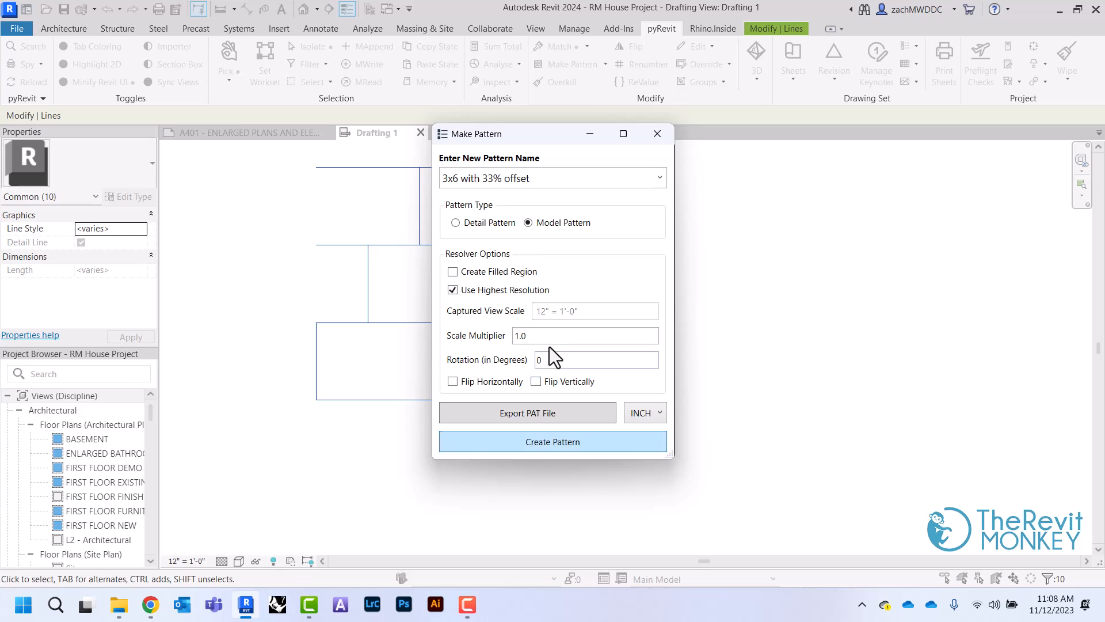
- Create the pattern using the drawing's lower-left corner as origin and its upper-right corner as the pattern area's limit
left_click(582, 446)
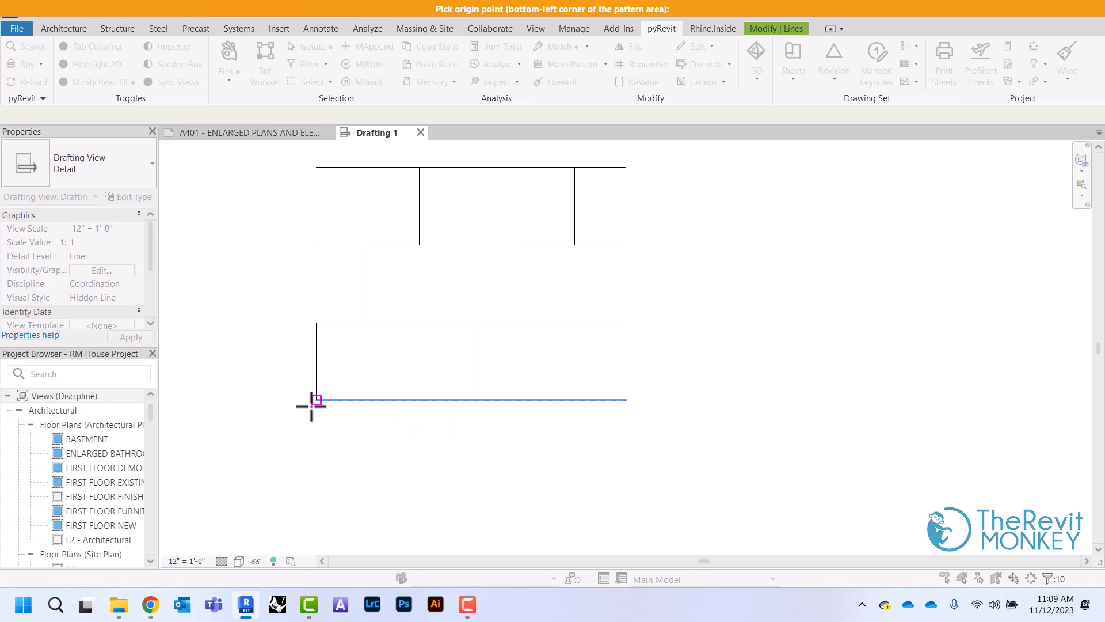
left_click(316, 398)
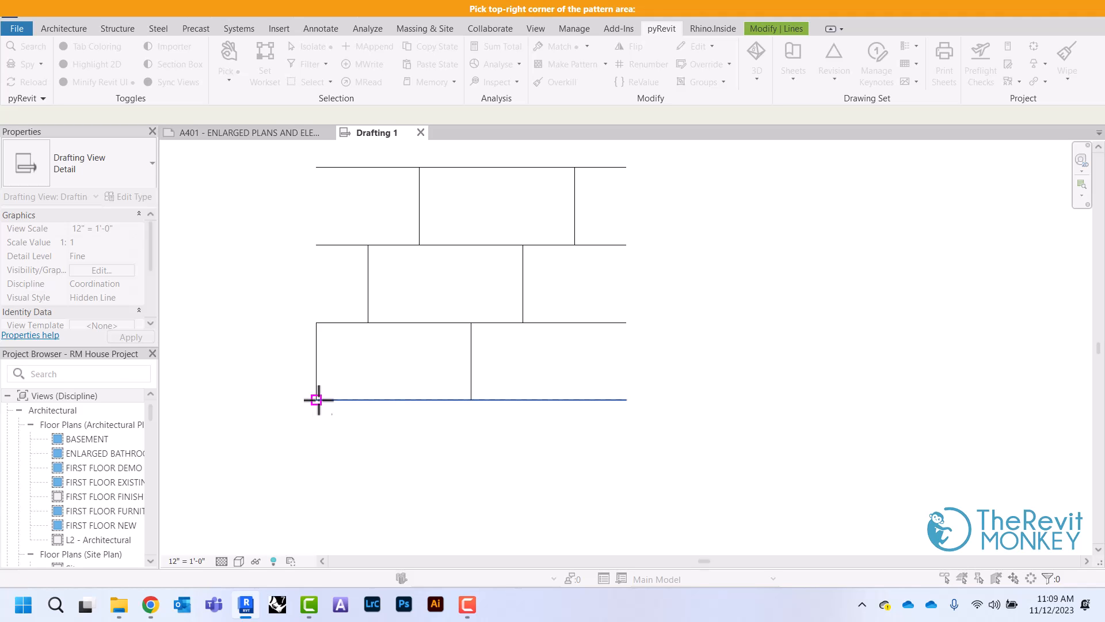
left_click(626, 167)
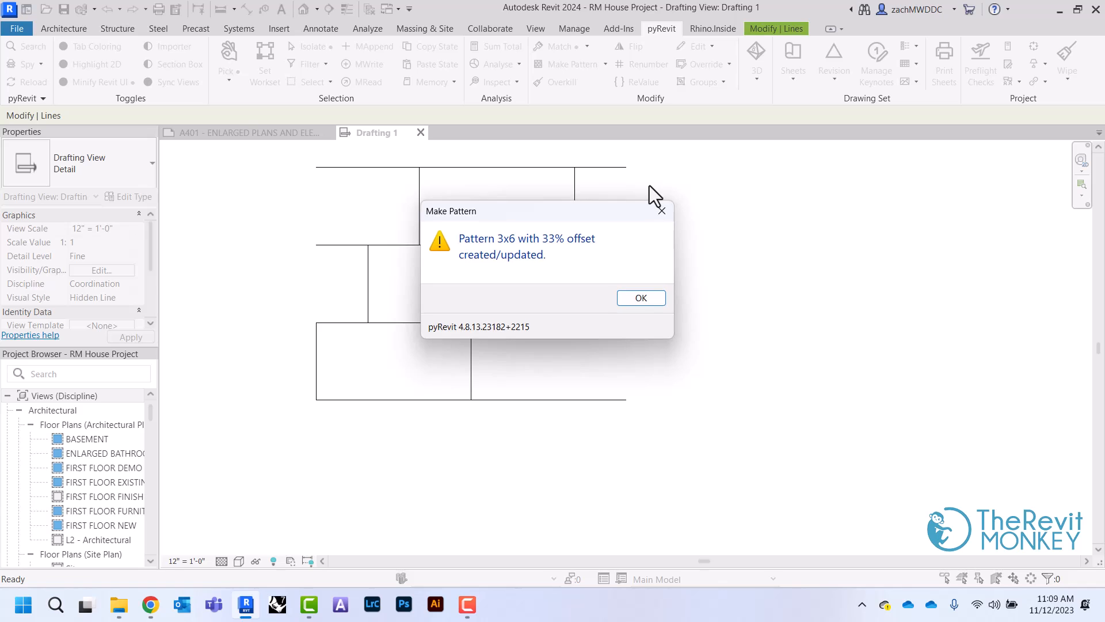
left_click(642, 297)
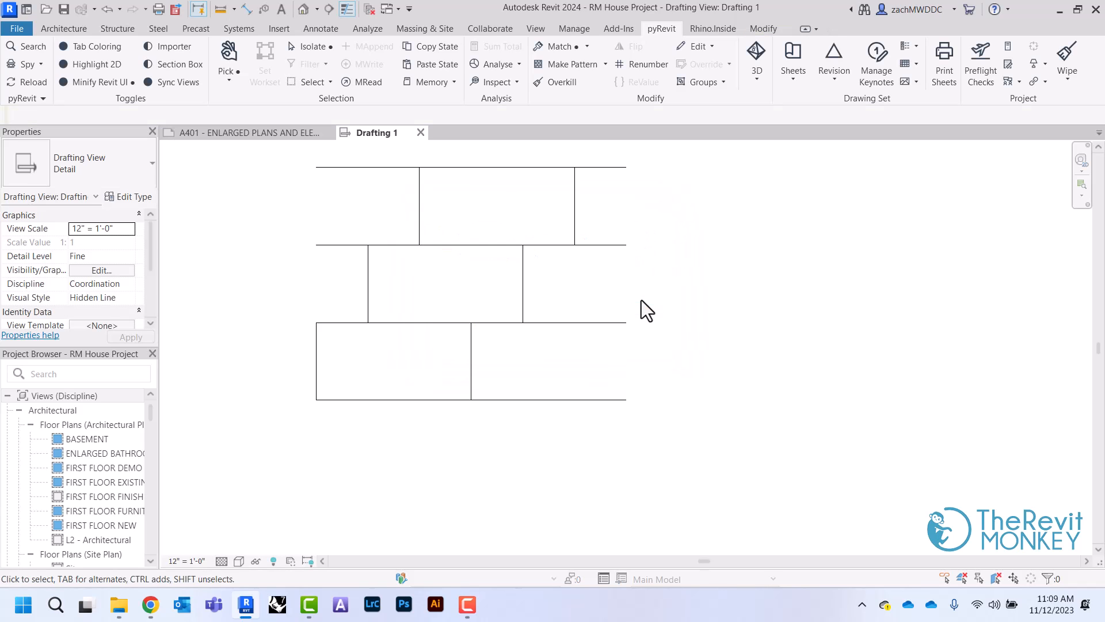
- Activate the Bathroom Elevation view on sheet A401 and create a new material in the project
left_click(282, 136)
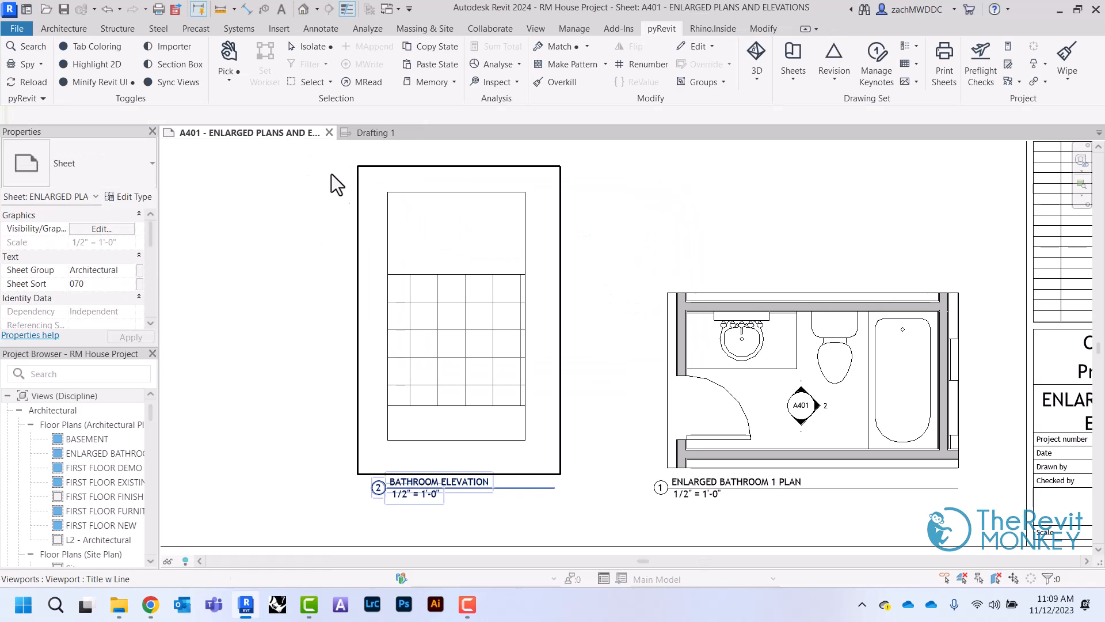
double_click(447, 258)
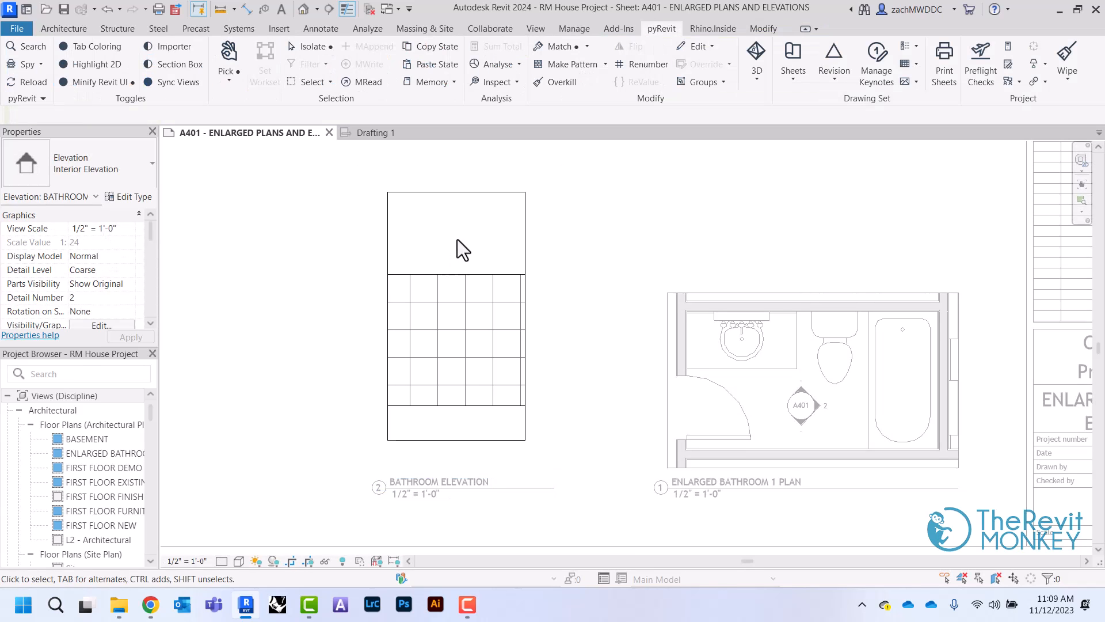
left_click(575, 35)
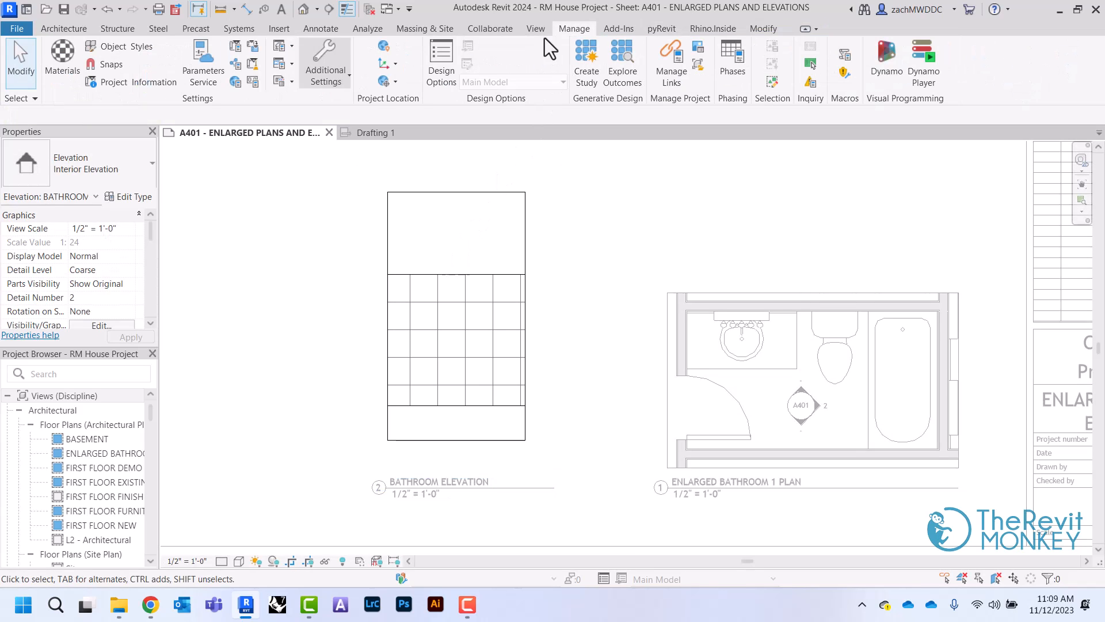
left_click(67, 70)
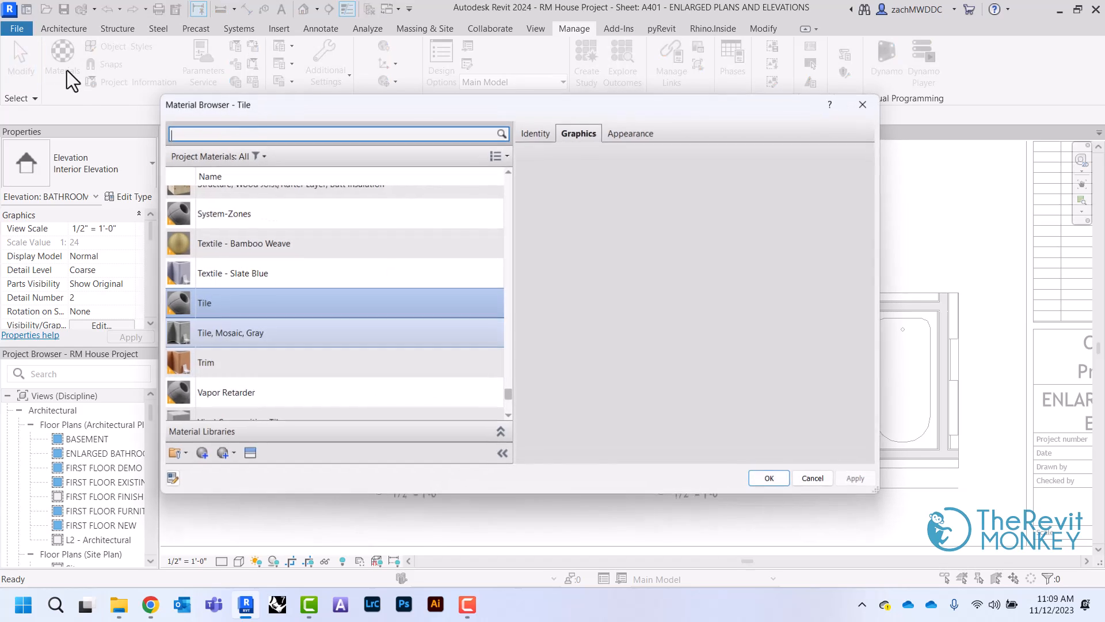
left_click(212, 455)
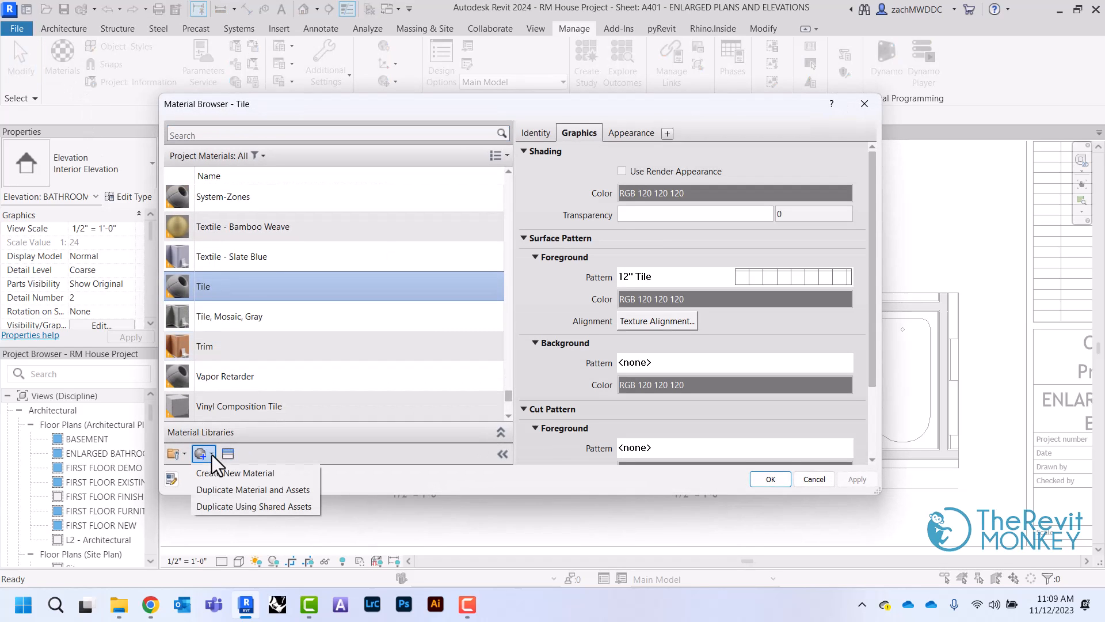
left_click(237, 473)
- Rename the new material as Tile(t-1)
right_click(249, 292)
left_click(301, 346)
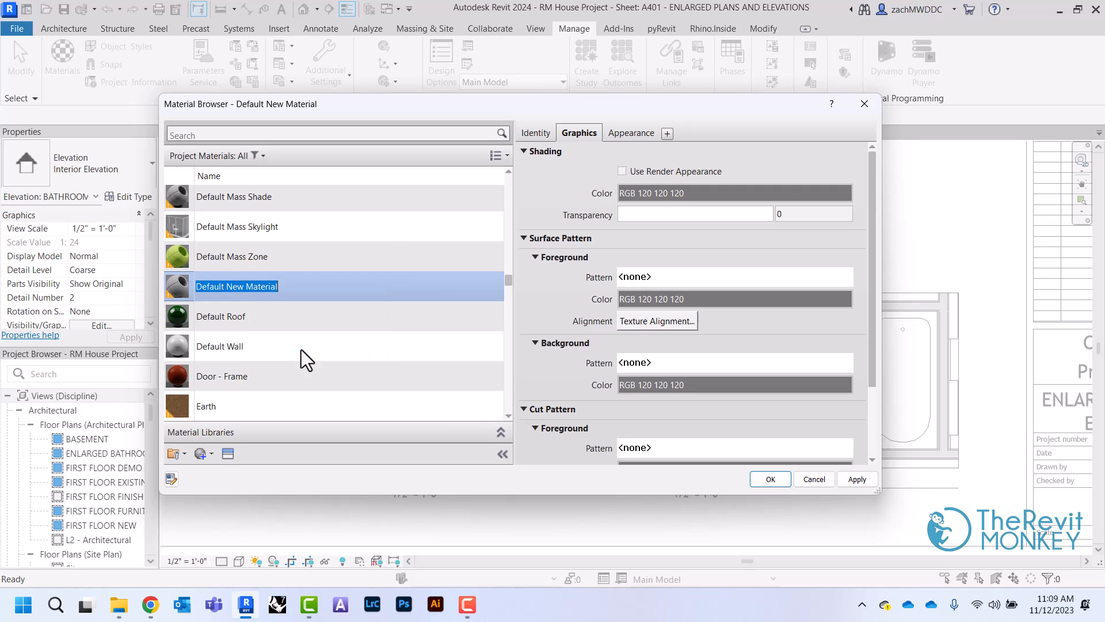
type("t")
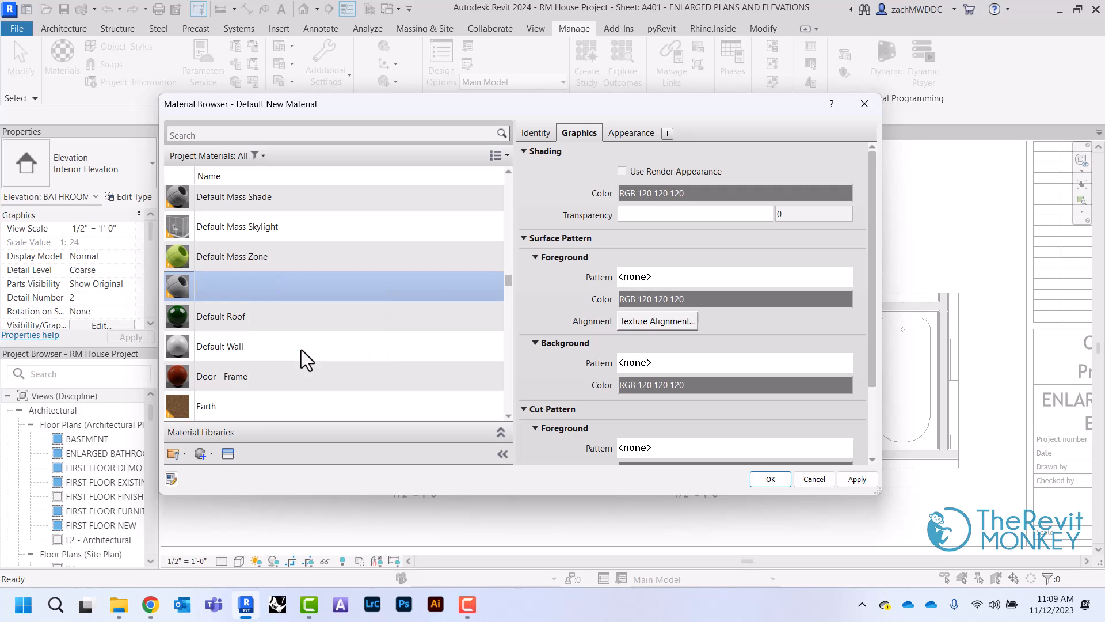
type("ILE")
key("BackSpace")
key("BackSpace")
key("BackSpace")
key("BackSpace")
type("Tile(t-1)")
- Set Tile(t-1)'s foreground surface pattern to the model pattern "3x6 with 33% offset" and save the material
left_click(659, 278)
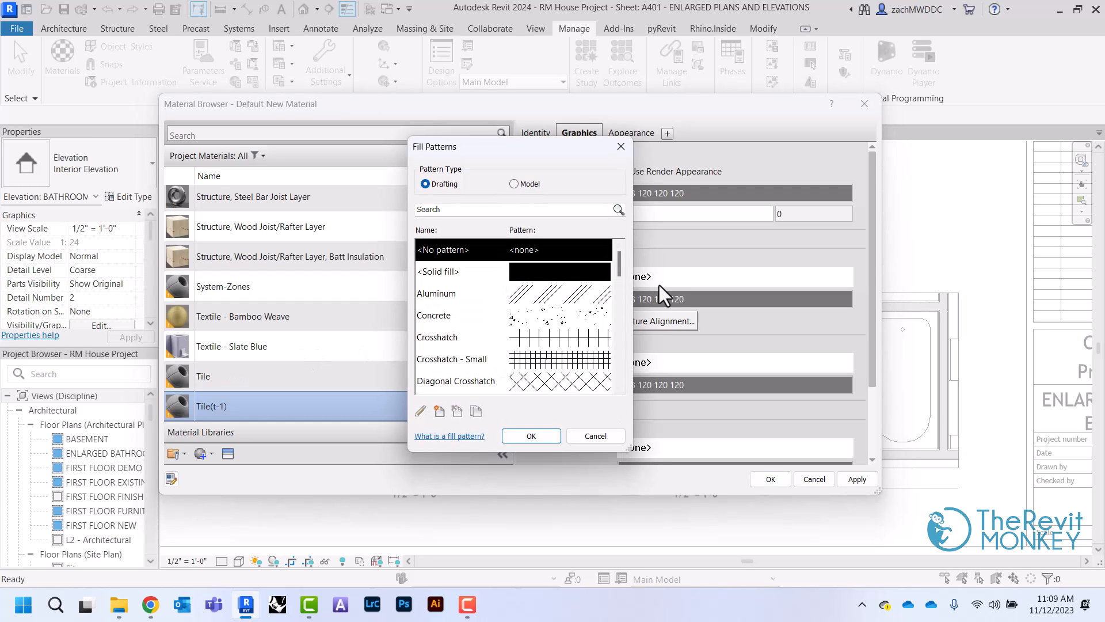
left_click(531, 185)
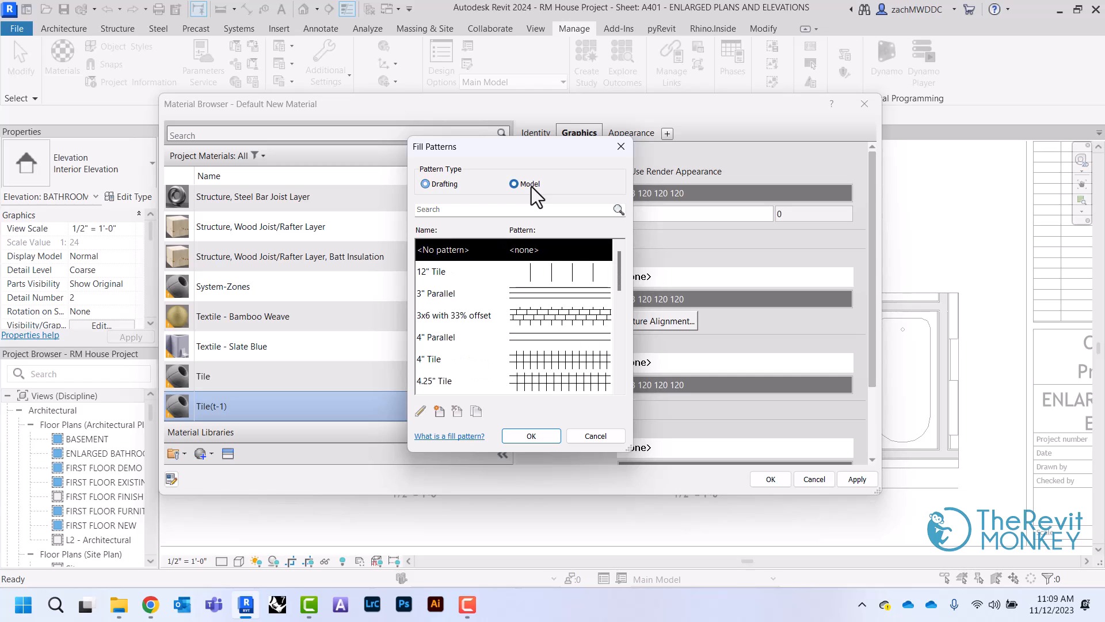
left_click(459, 323)
left_click(527, 443)
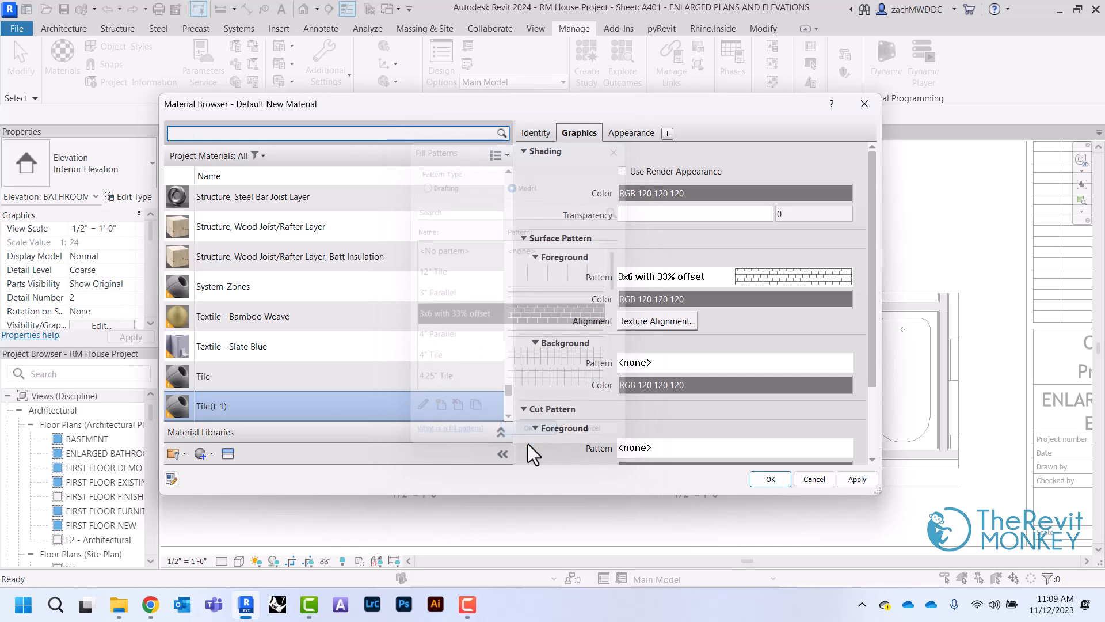
left_click(769, 479)
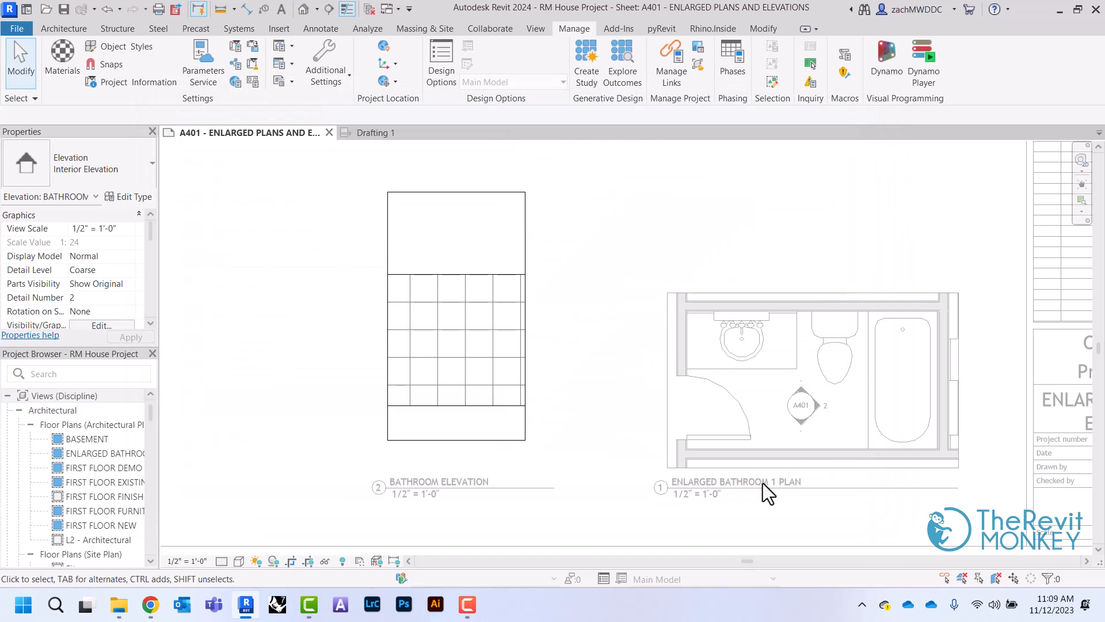
- Paint the tiled middle face of the wall in the bathroom elevation with the Tile(t-1) material
left_click(762, 29)
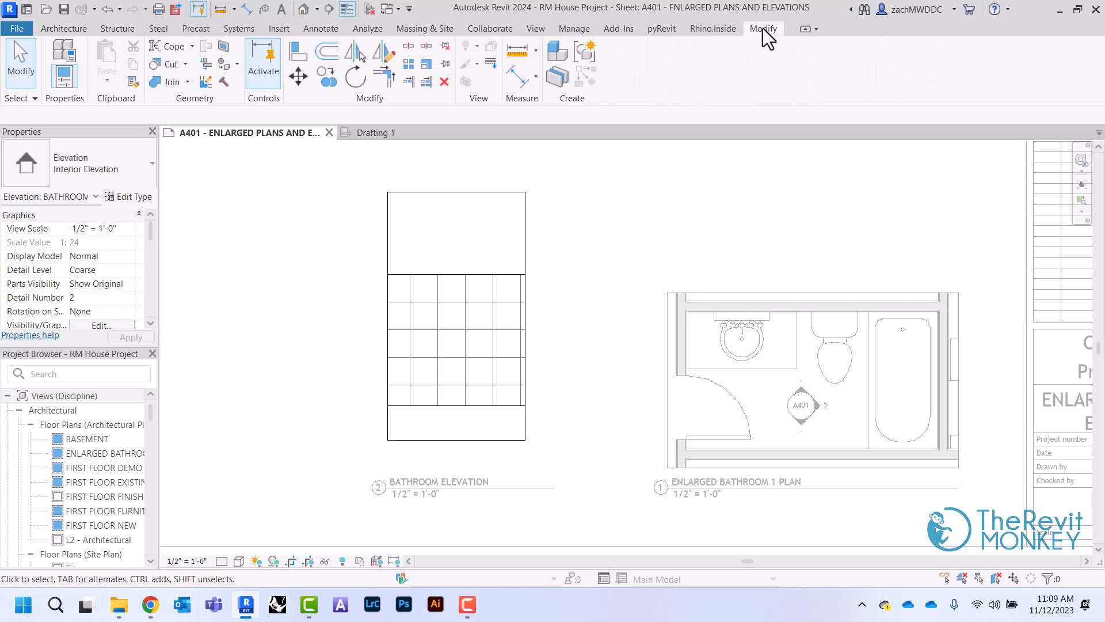
left_click(224, 65)
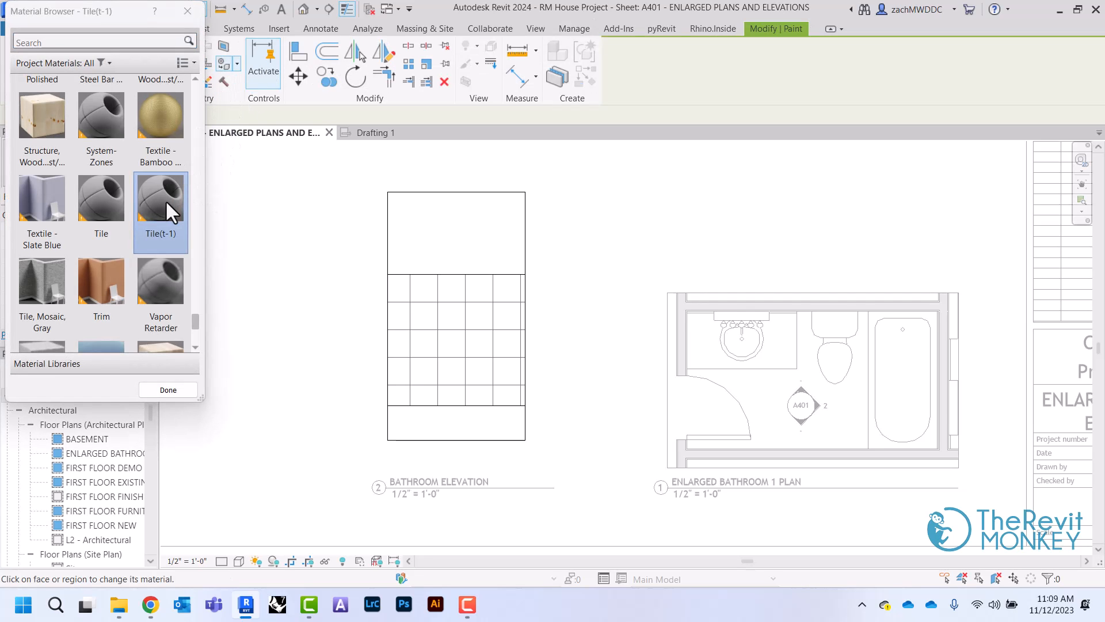
left_click(441, 308)
right_click(552, 257)
left_click(569, 259)
- Align a vertical joint of the tile pattern's lowest course with the wall's left edge
scroll(557, 262, "up", 3)
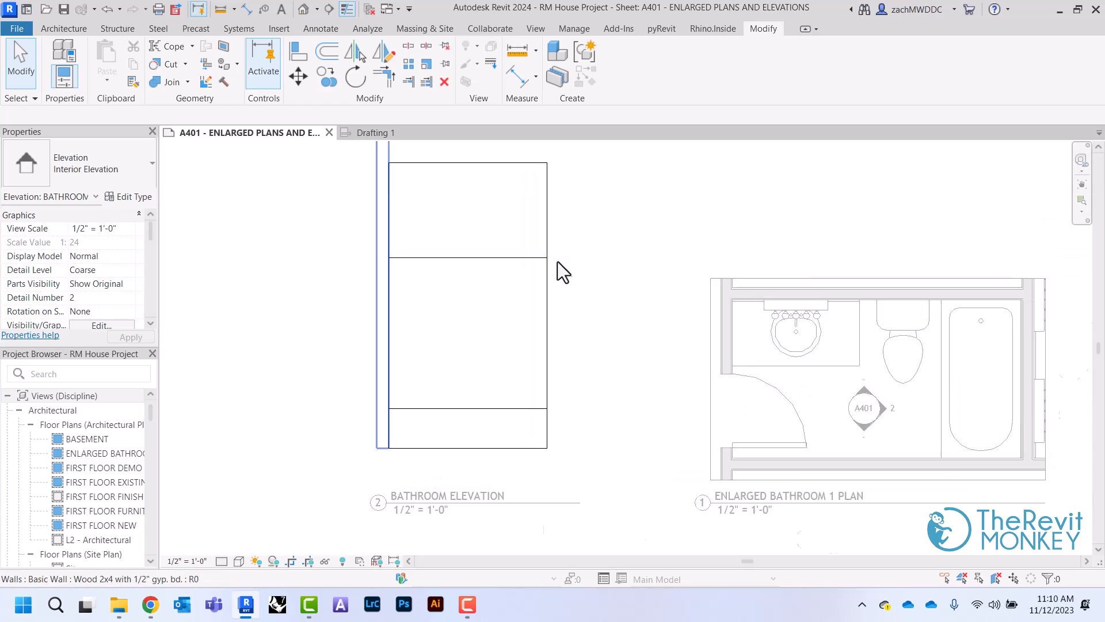
scroll(900, 374, "up", 2)
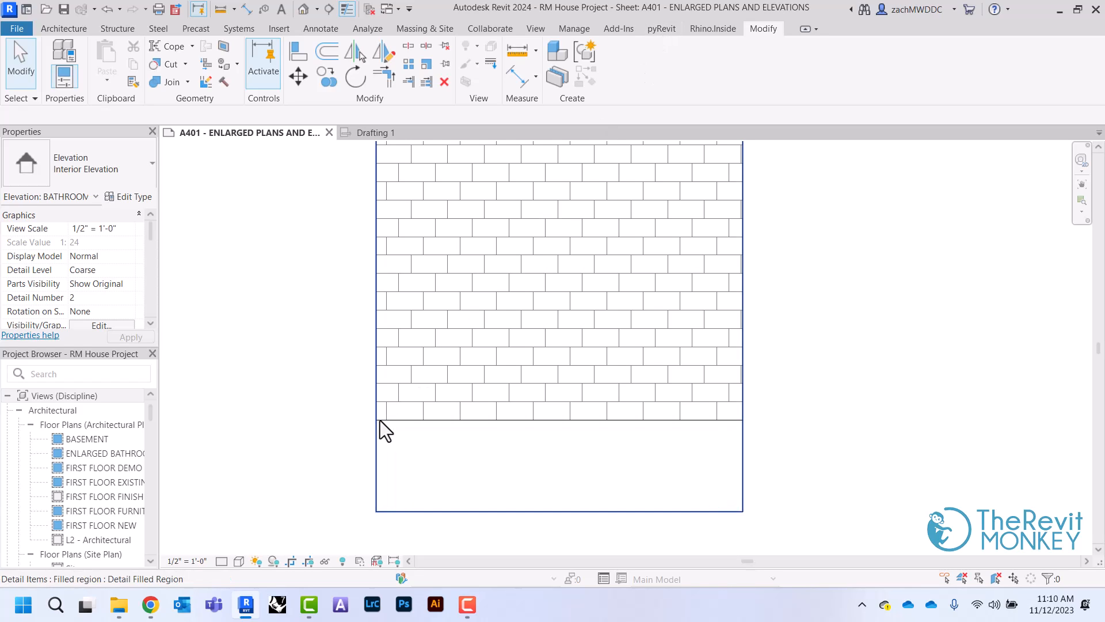
key("Tab")
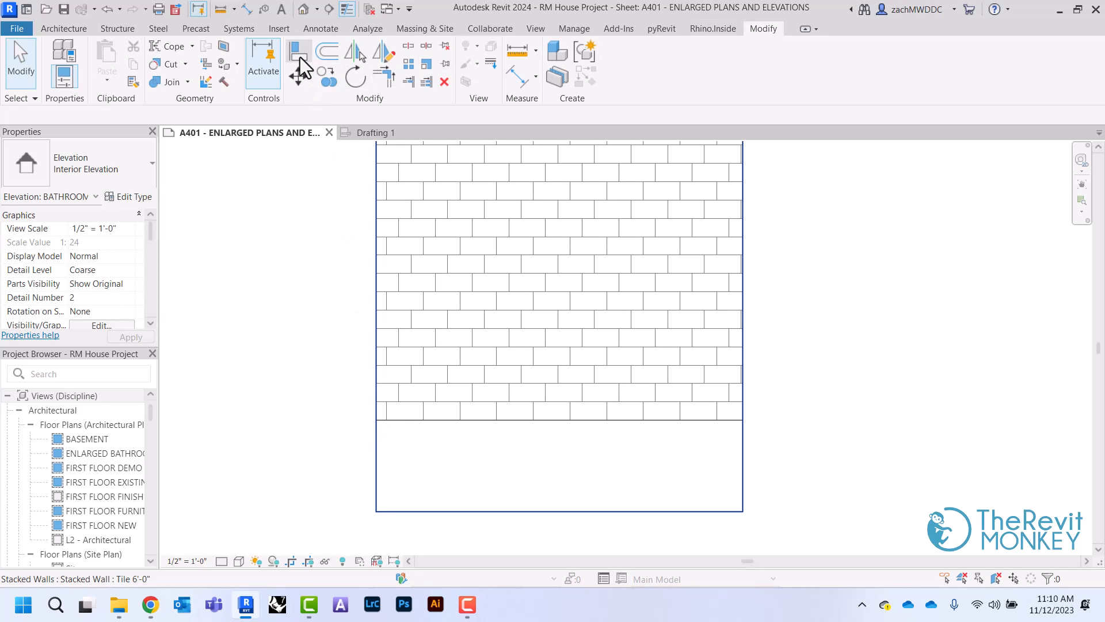
left_click(300, 57)
left_click(375, 259)
left_click(390, 414)
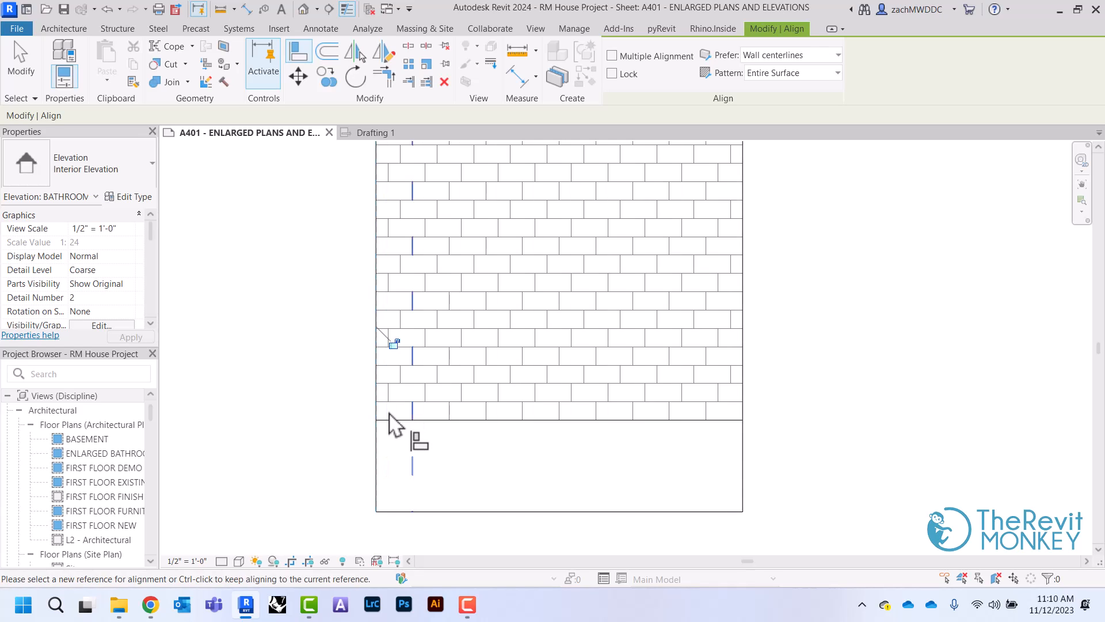
right_click(851, 323)
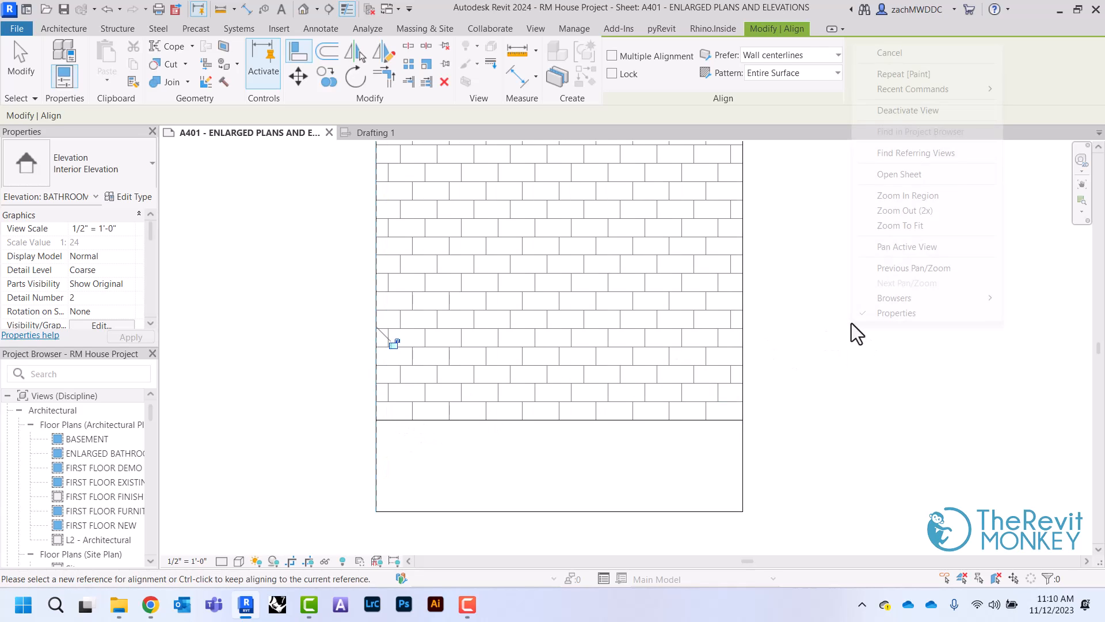
left_click(813, 296)
scroll(813, 295, "down", 1)
middle_click_drag(814, 296, 760, 367)
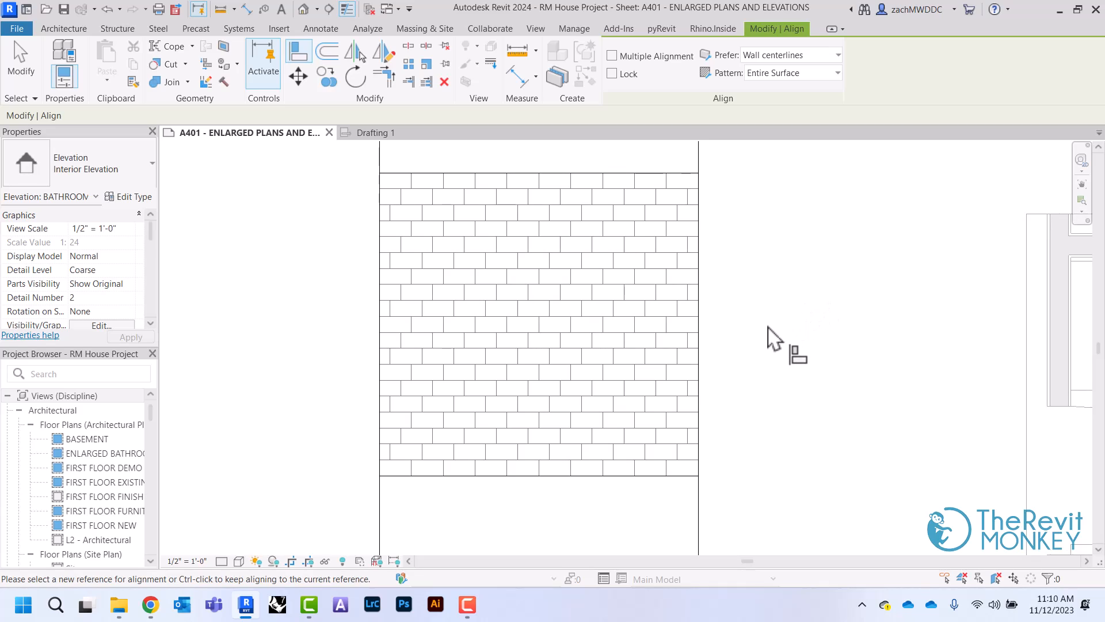